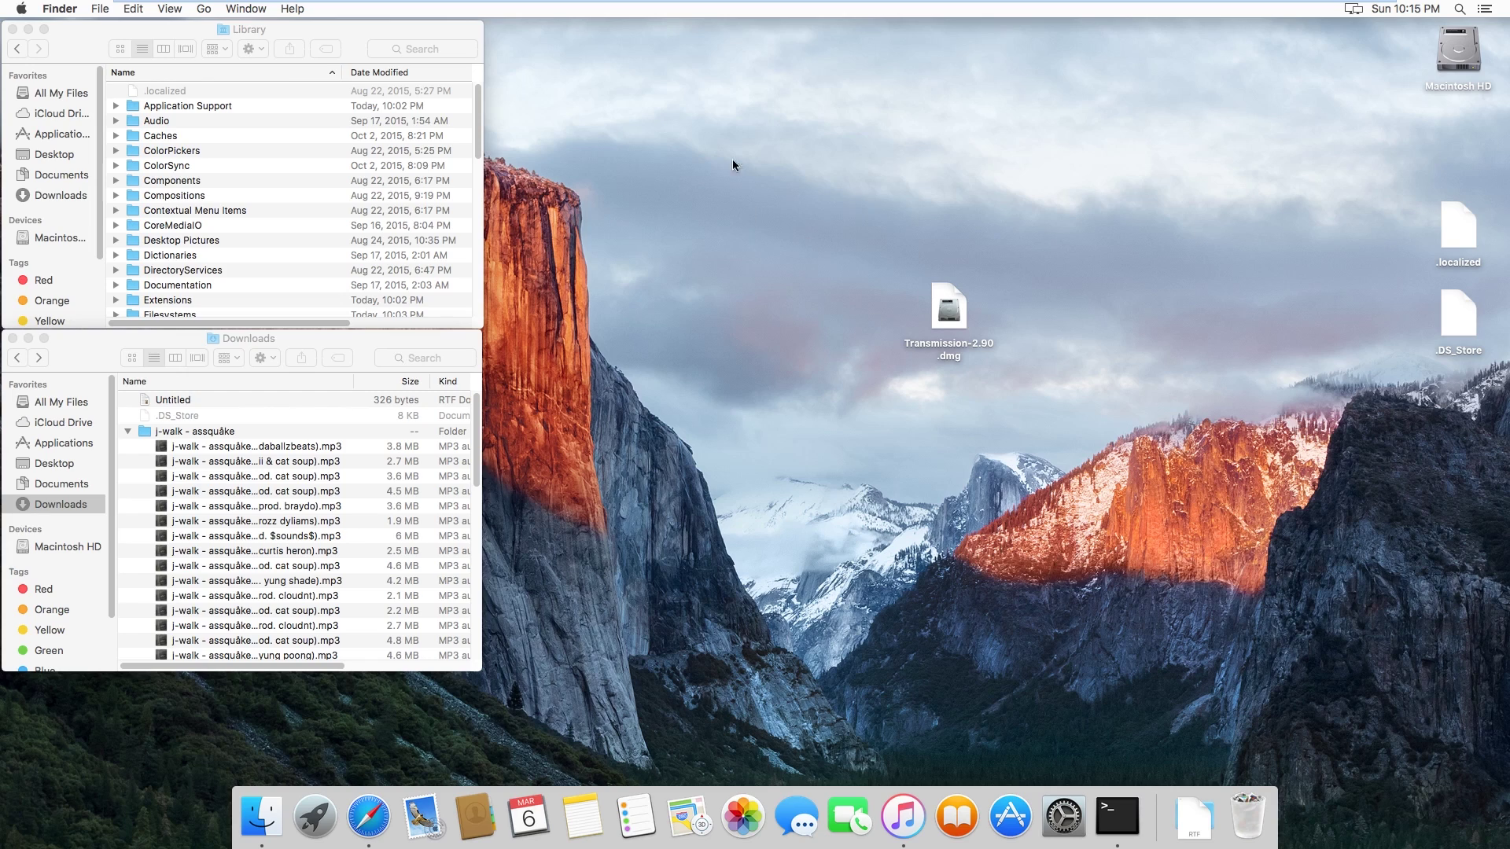
View this Mac's system overview, then close it.
click(21, 9)
click(52, 27)
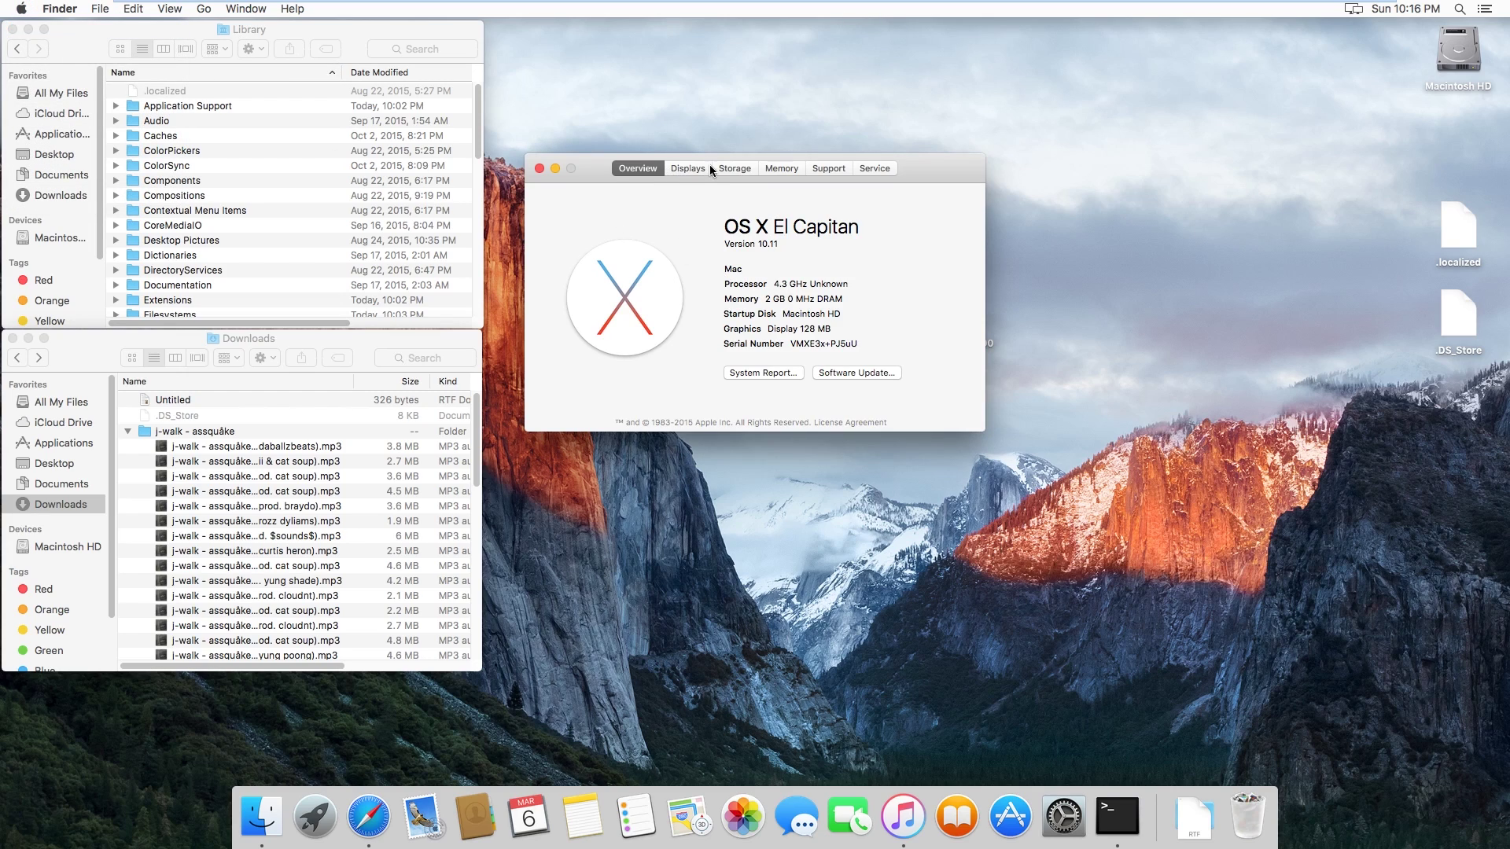
click(539, 168)
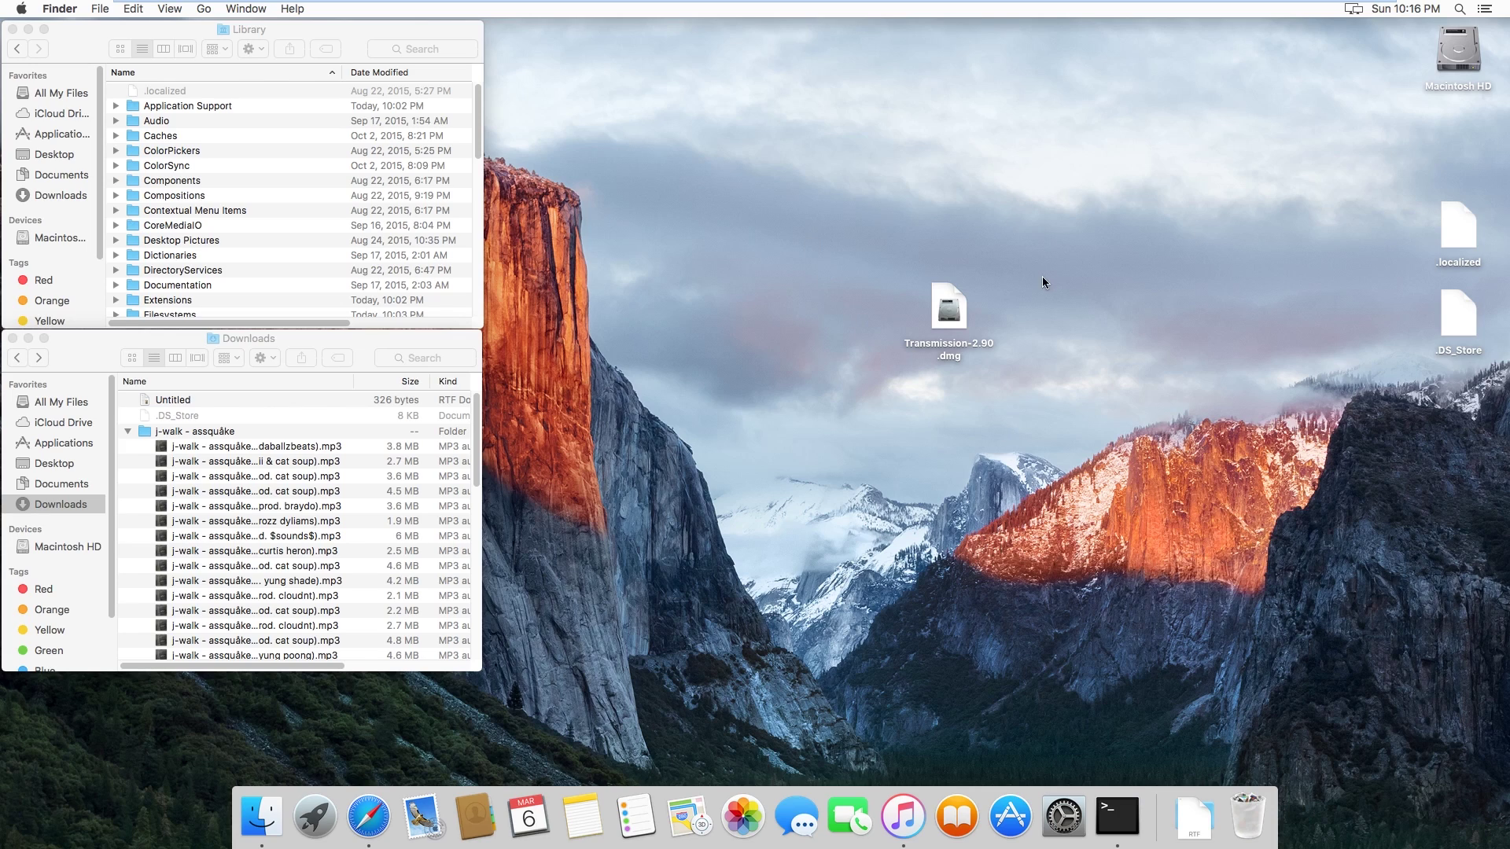
Mount Transmission-2.90.dmg and open the Transmission app package's Contents > Resources folder.
click(937, 305)
double_click(937, 305)
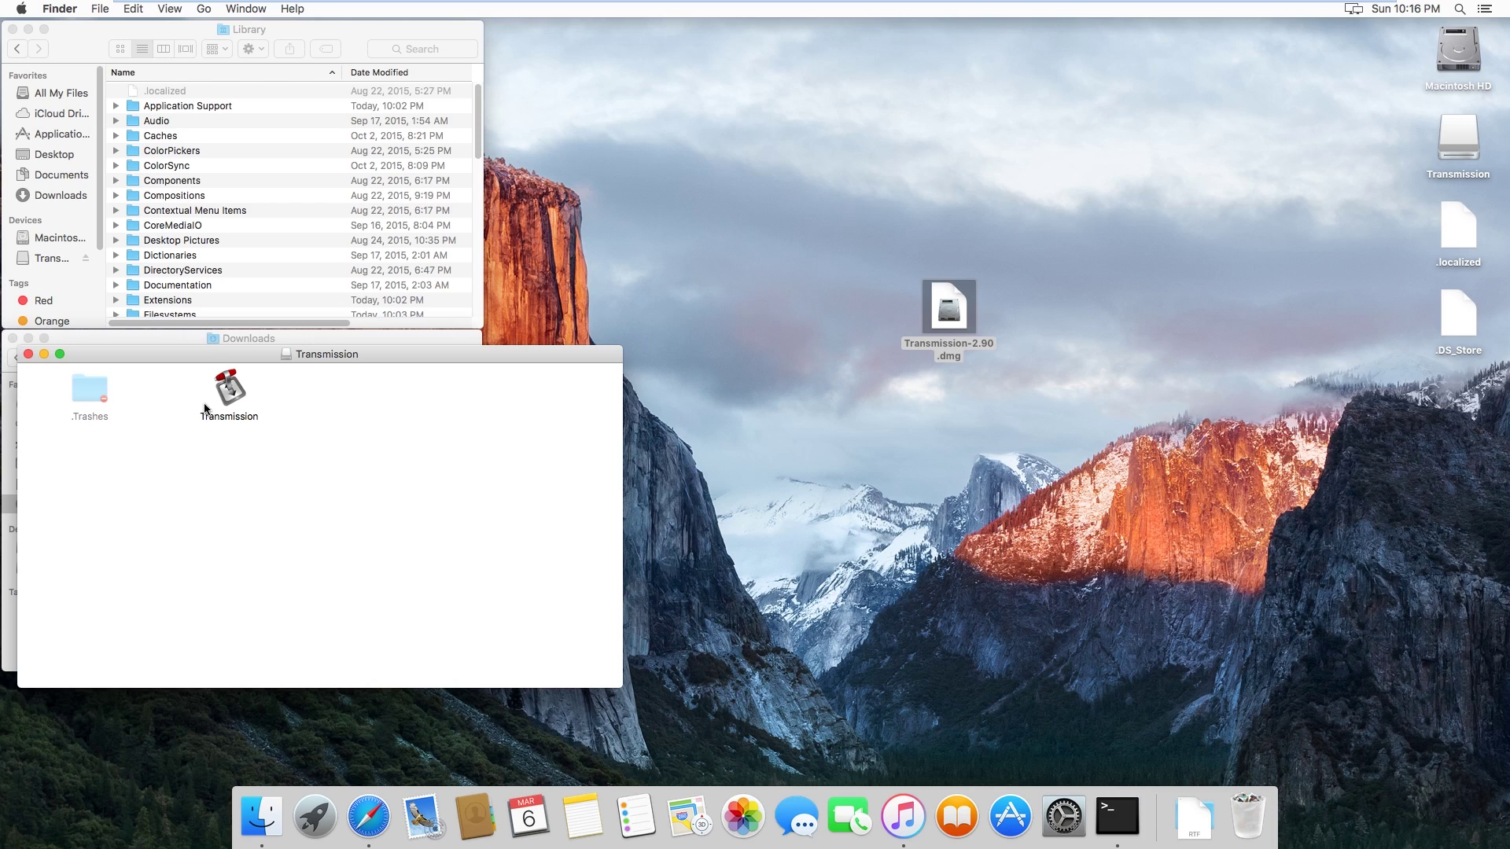
right_click(229, 401)
click(303, 417)
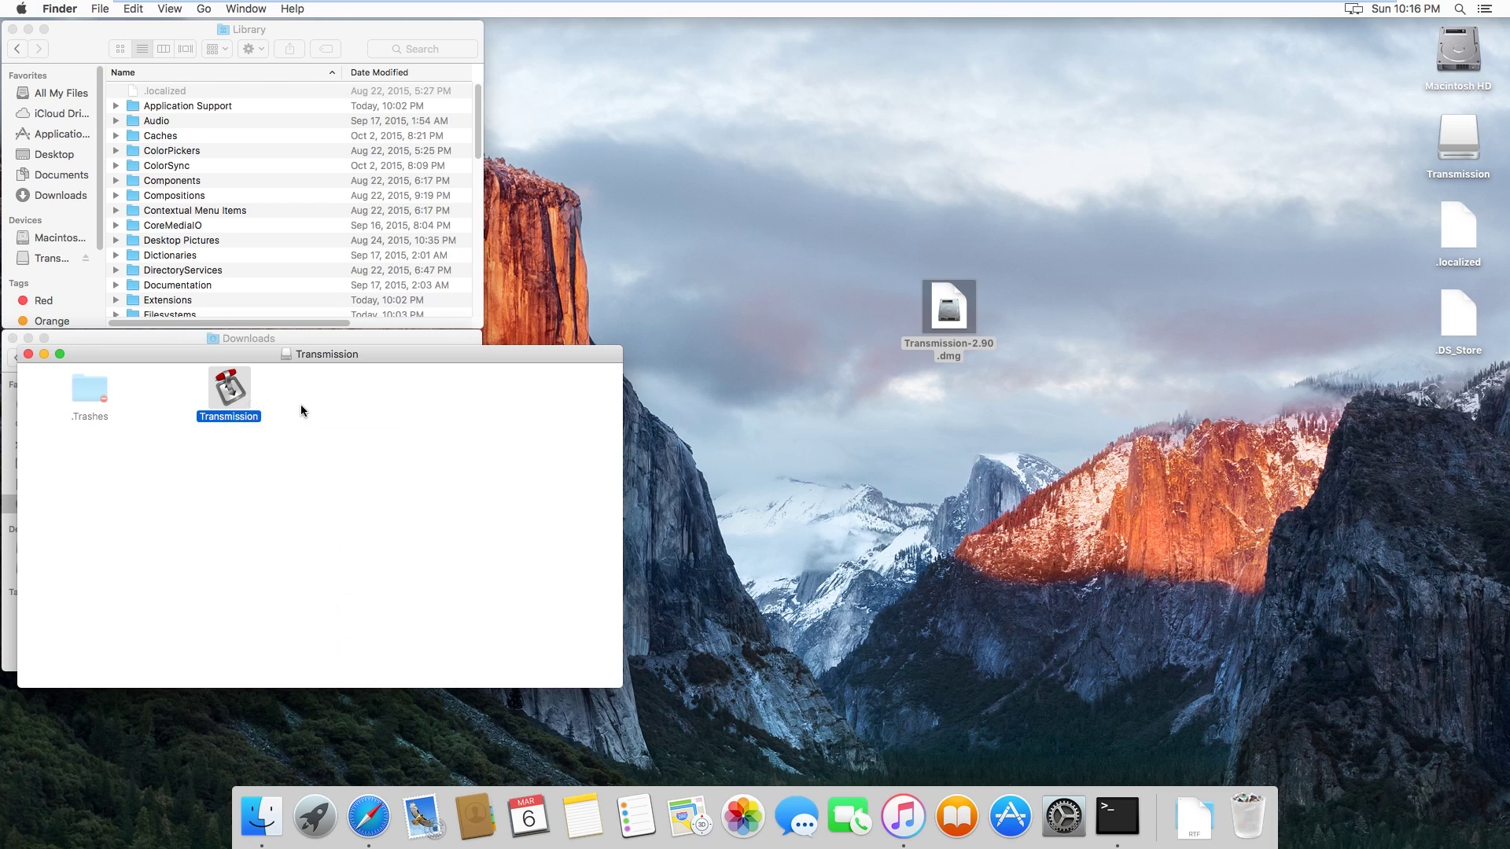
double_click(200, 432)
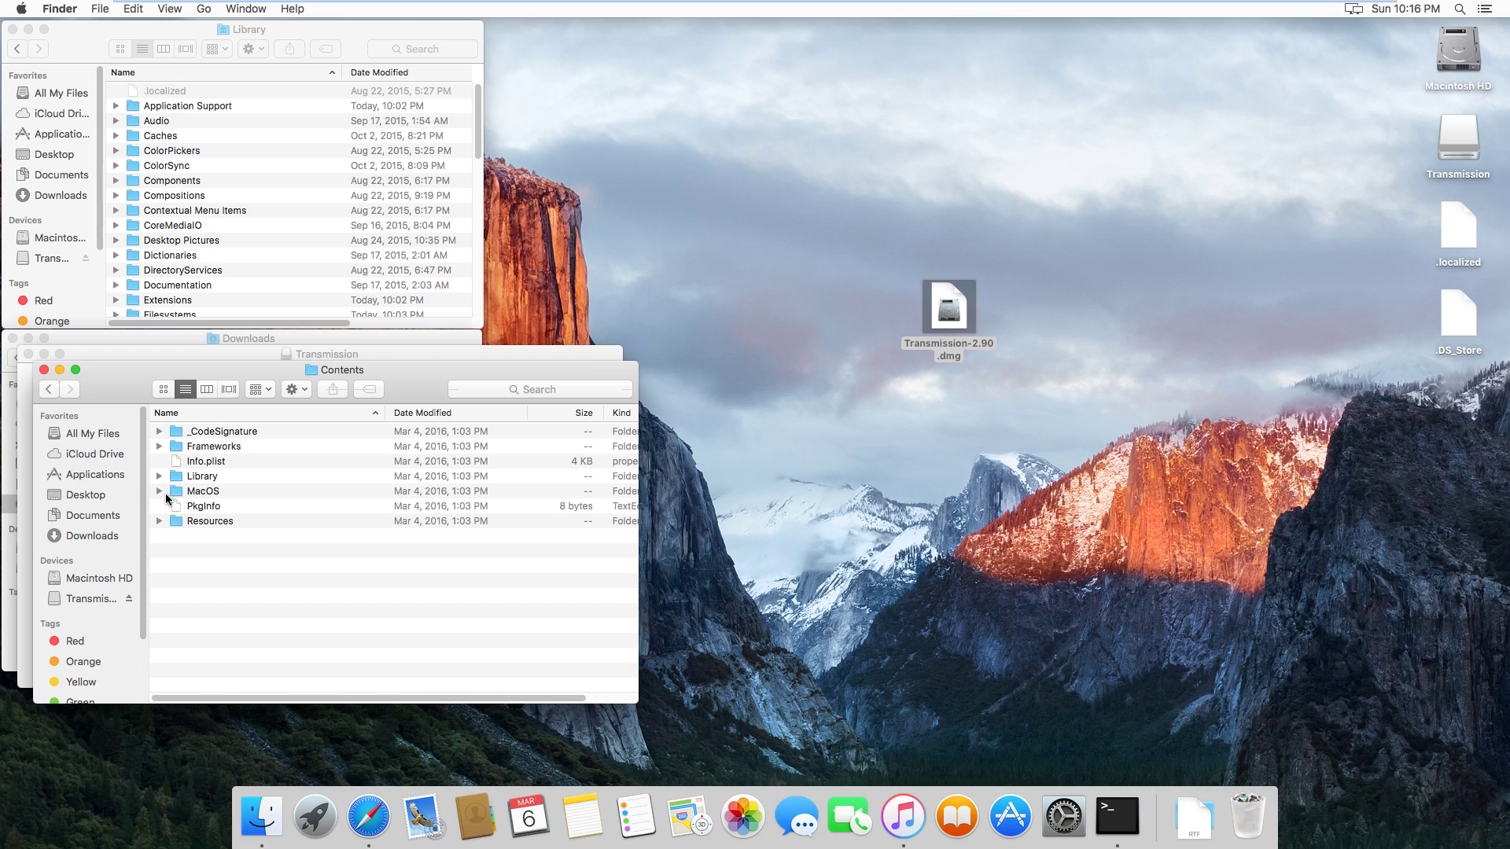
double_click(189, 522)
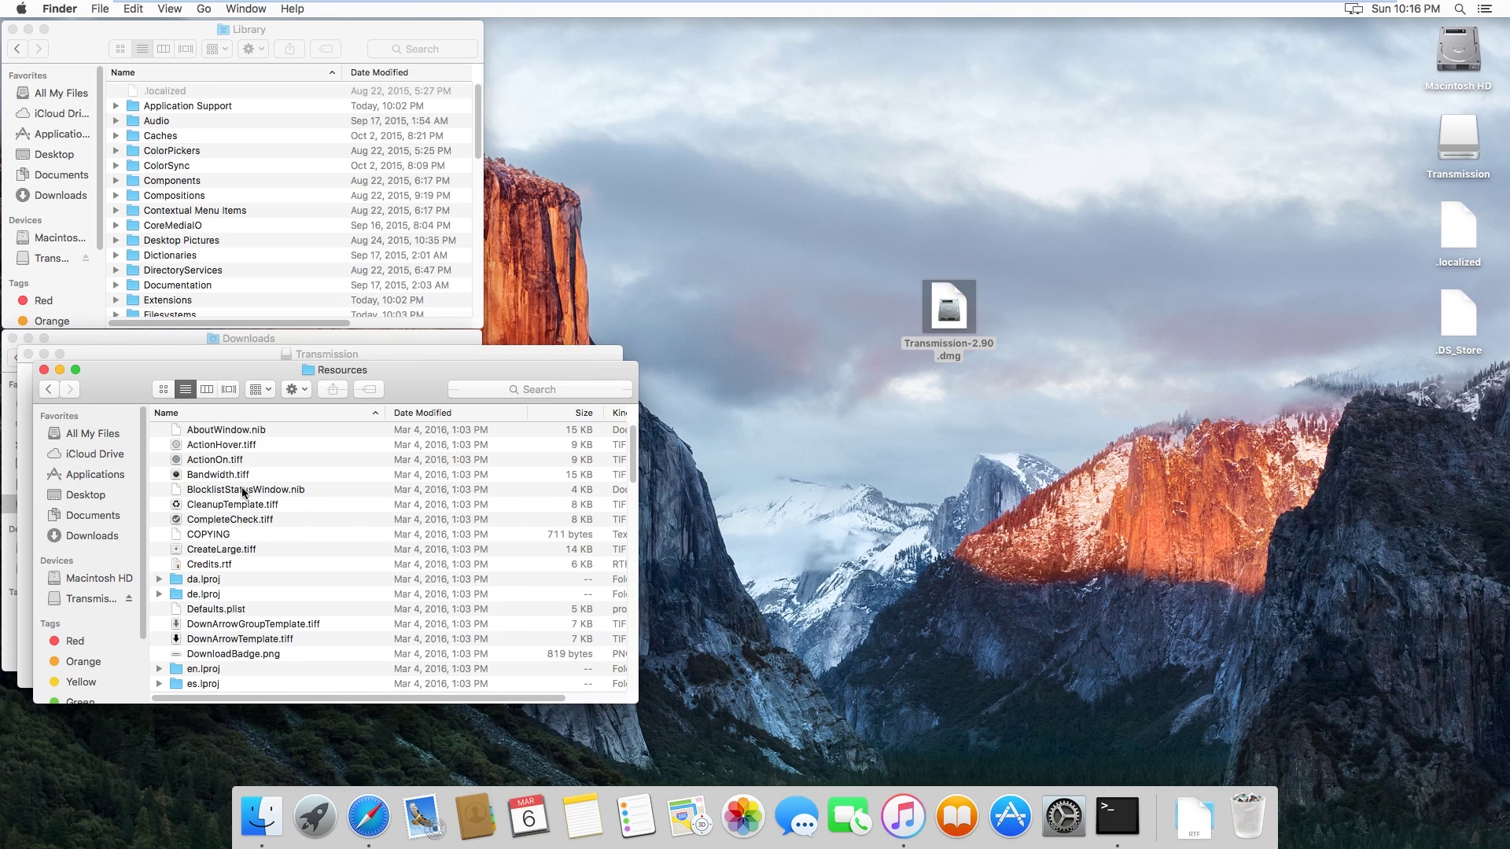
Select General.rtf in Resources, then close that window and deselect the Transmission app.
scroll(244, 493, down, 1)
scroll(244, 493, down, 5)
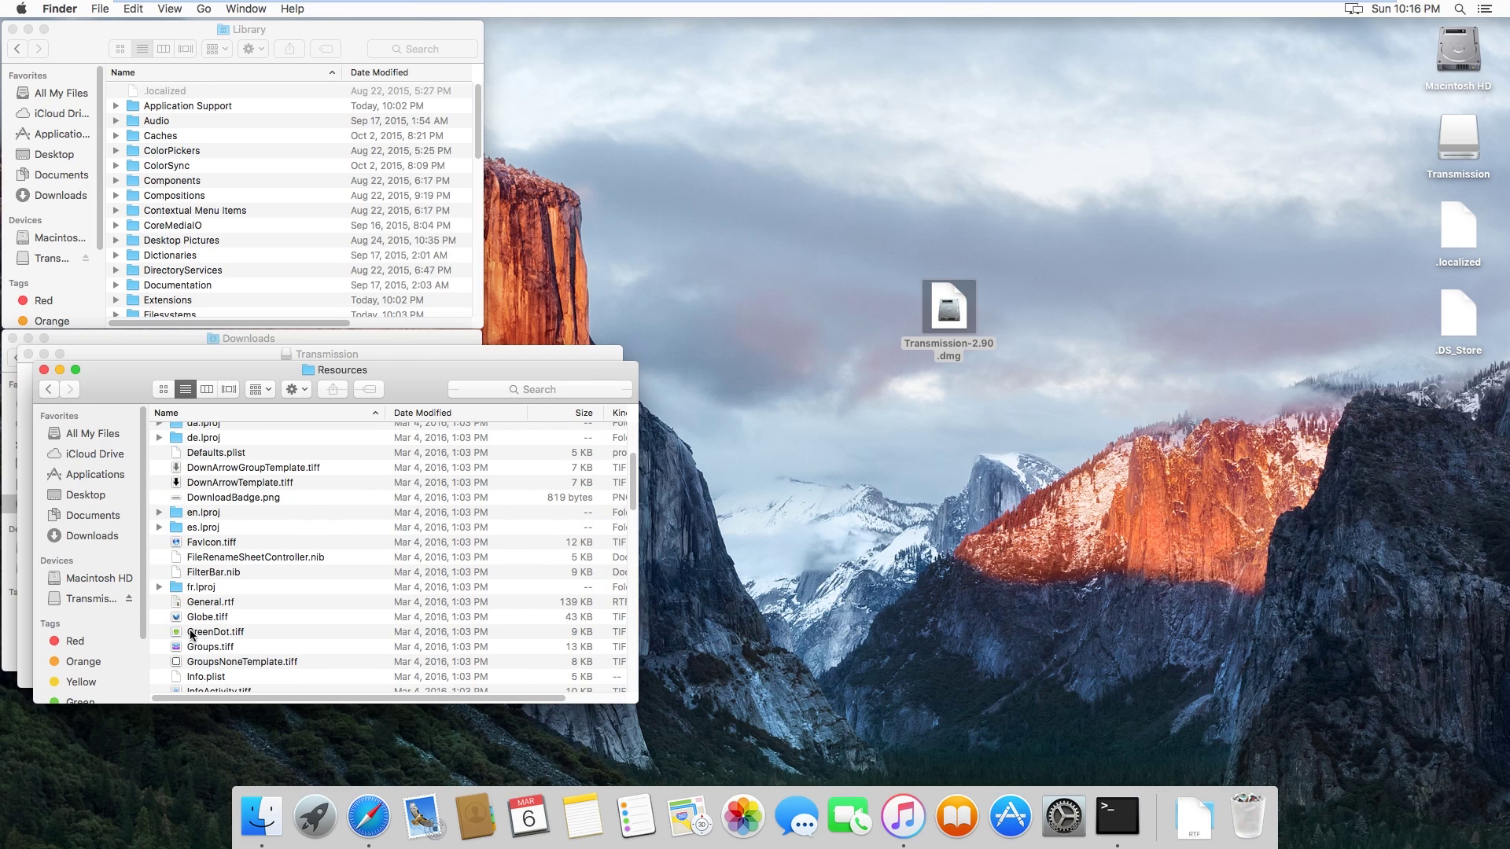
click(195, 604)
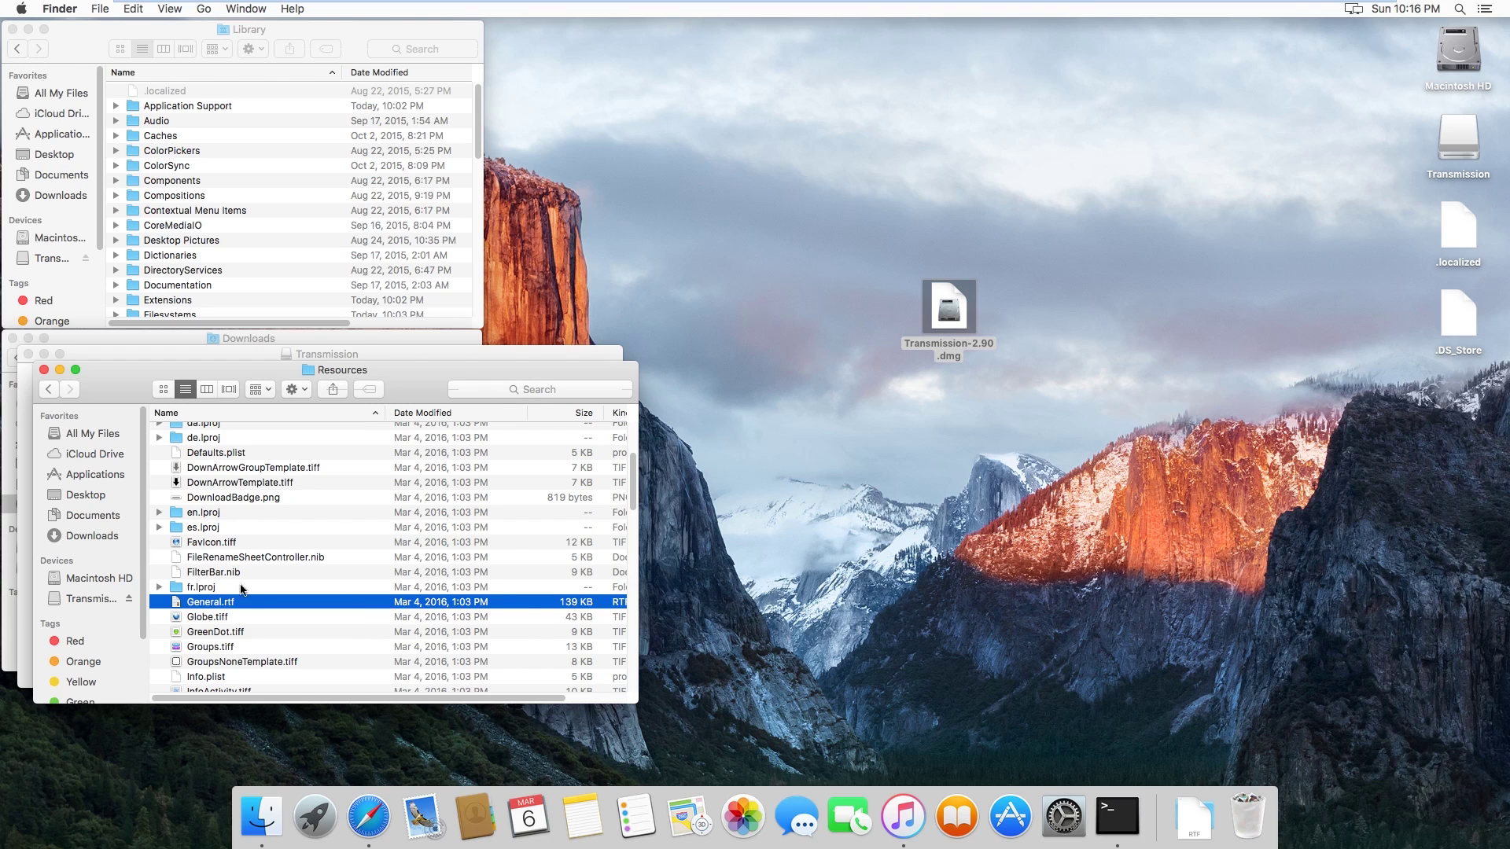
click(44, 370)
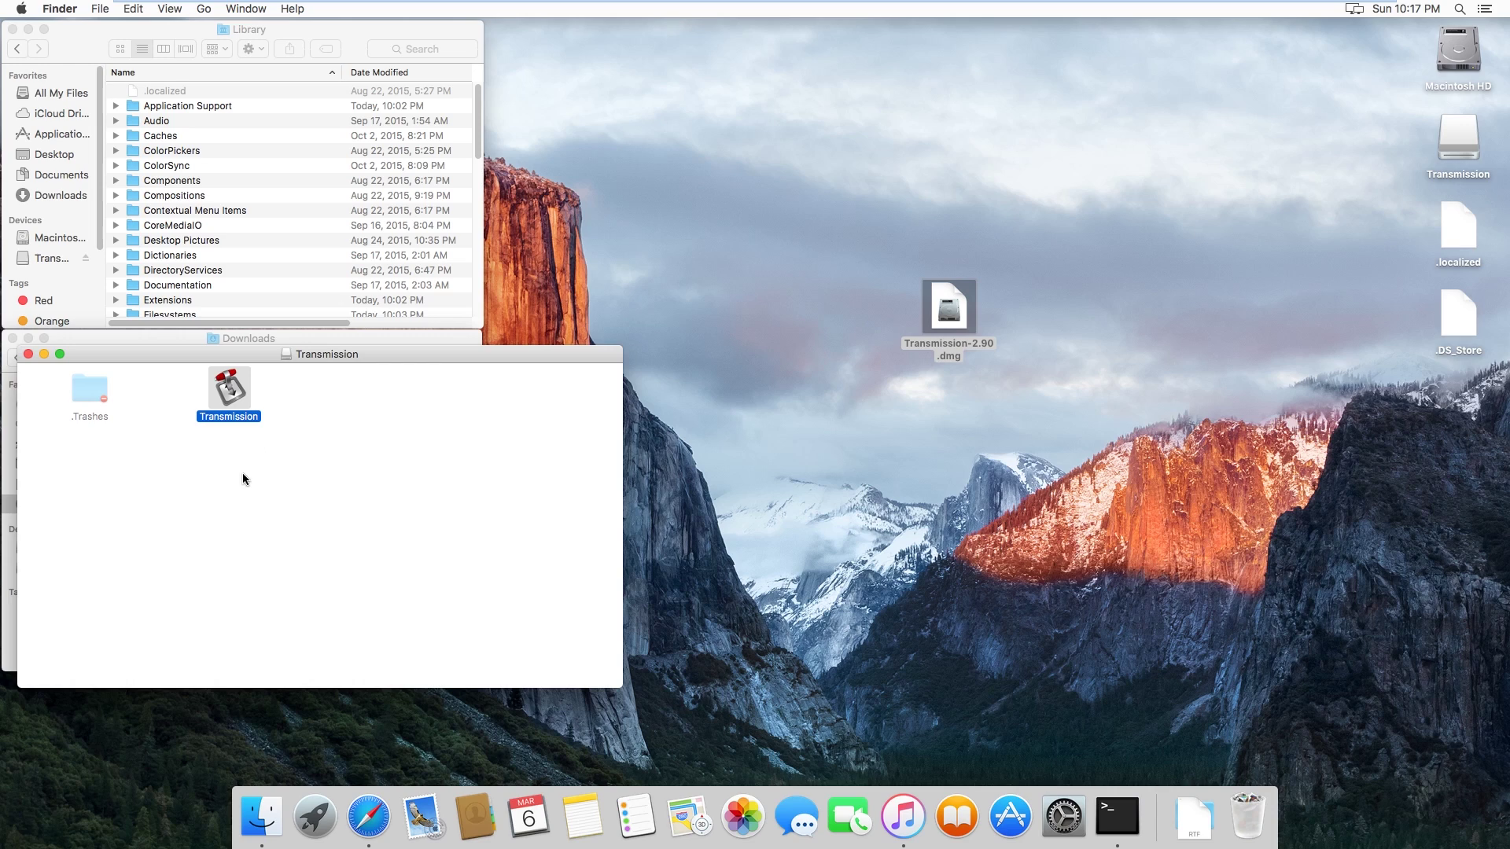
click(142, 459)
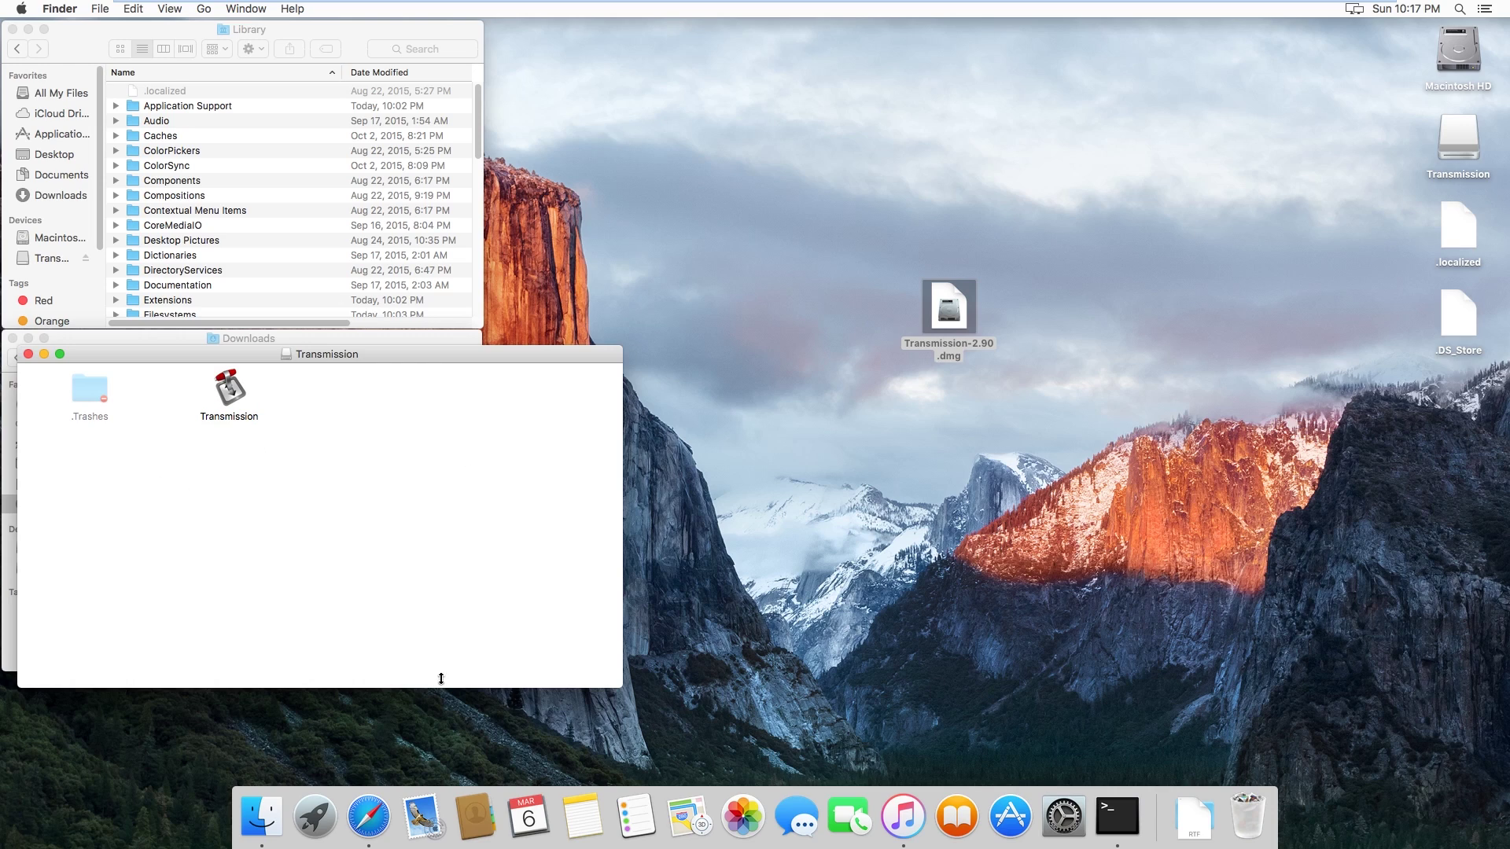
Open a new Finder window on Applications and copy the Transmission app into it.
right_click(259, 815)
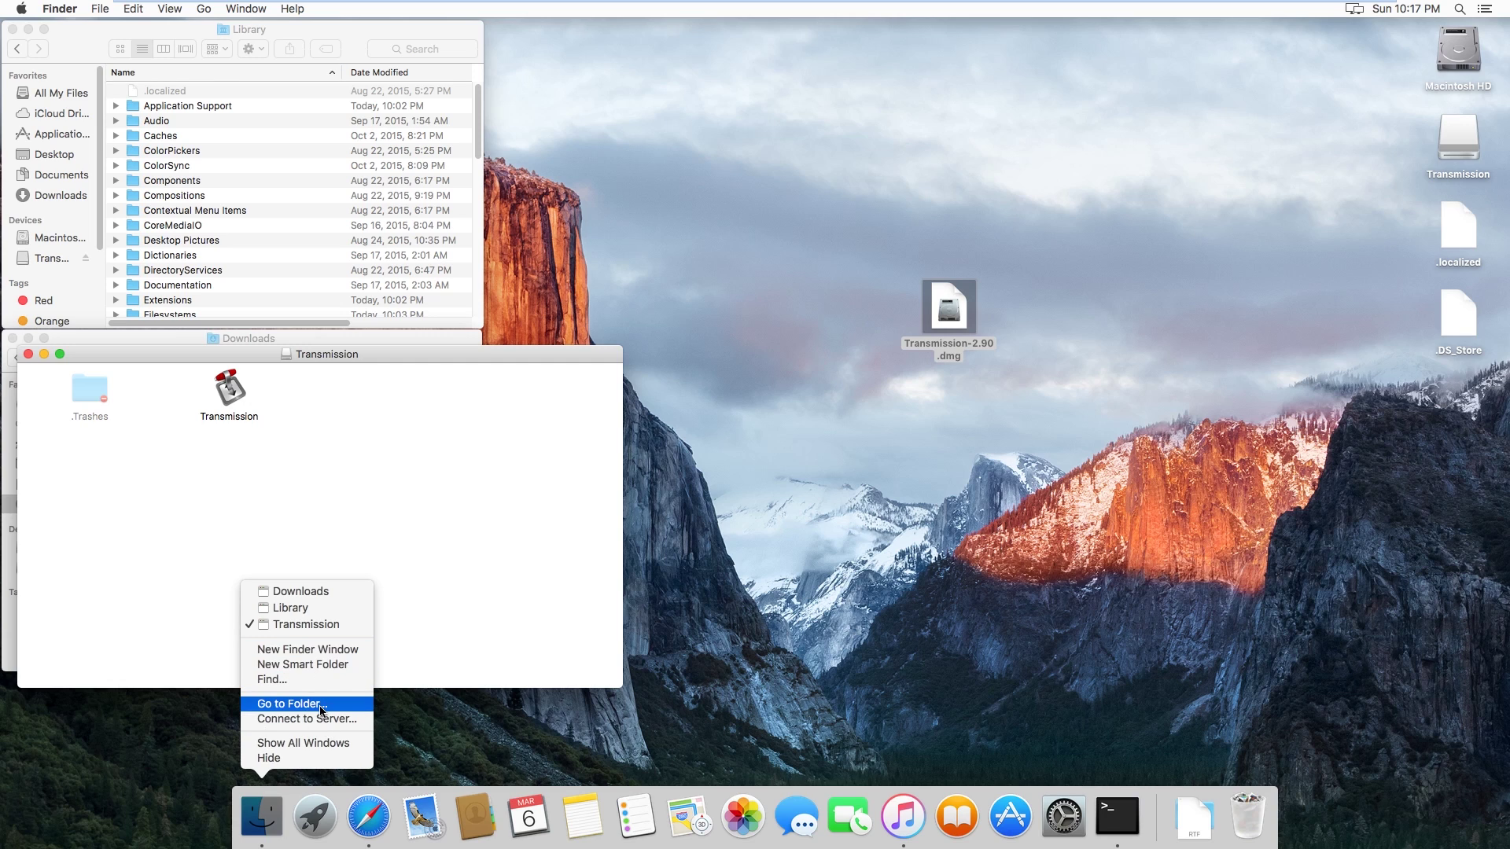
click(319, 650)
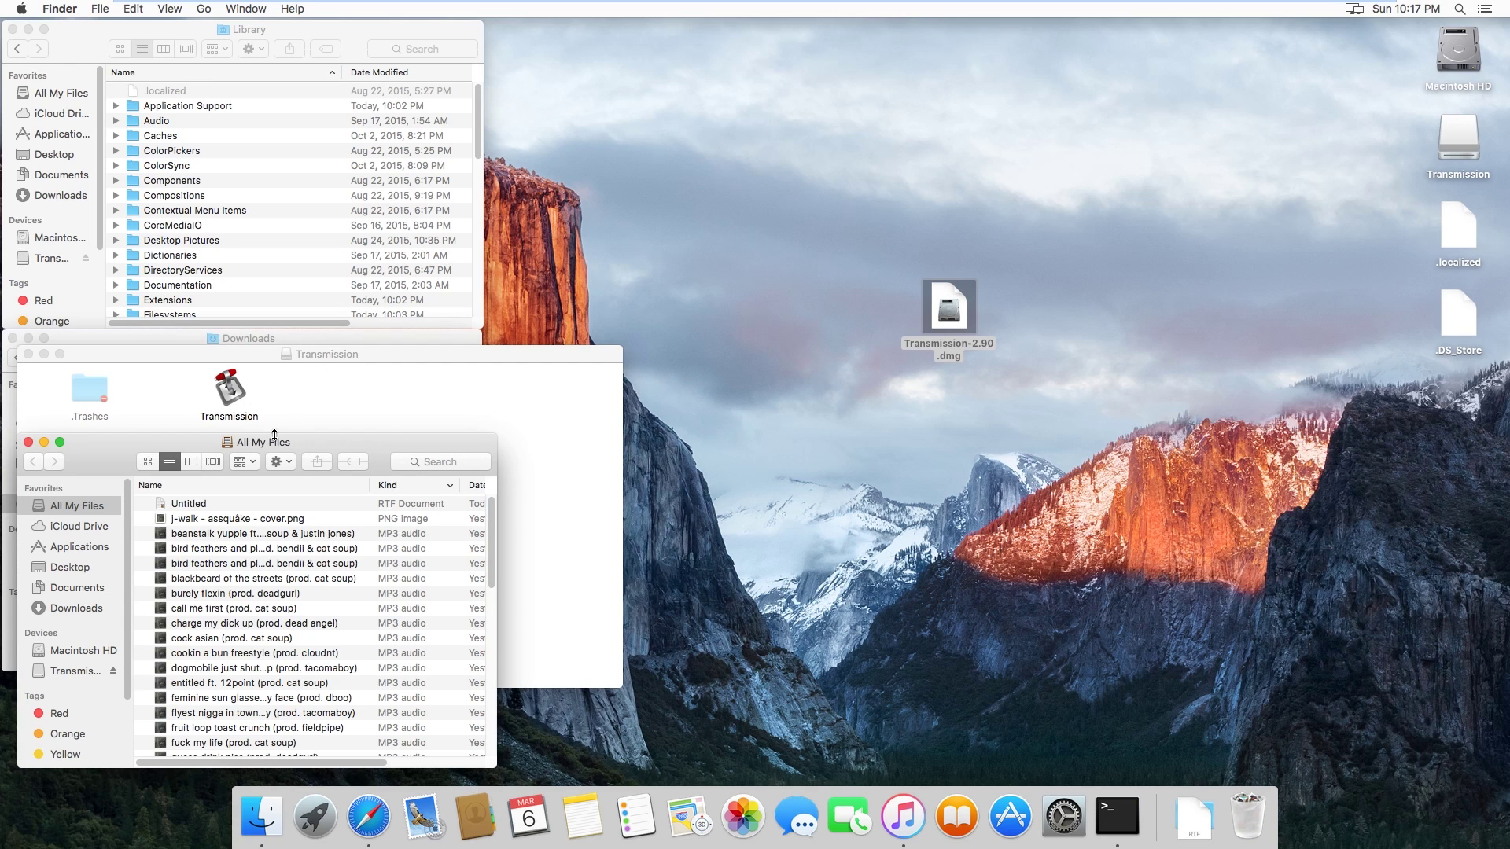
drag(274, 439, 1211, 331)
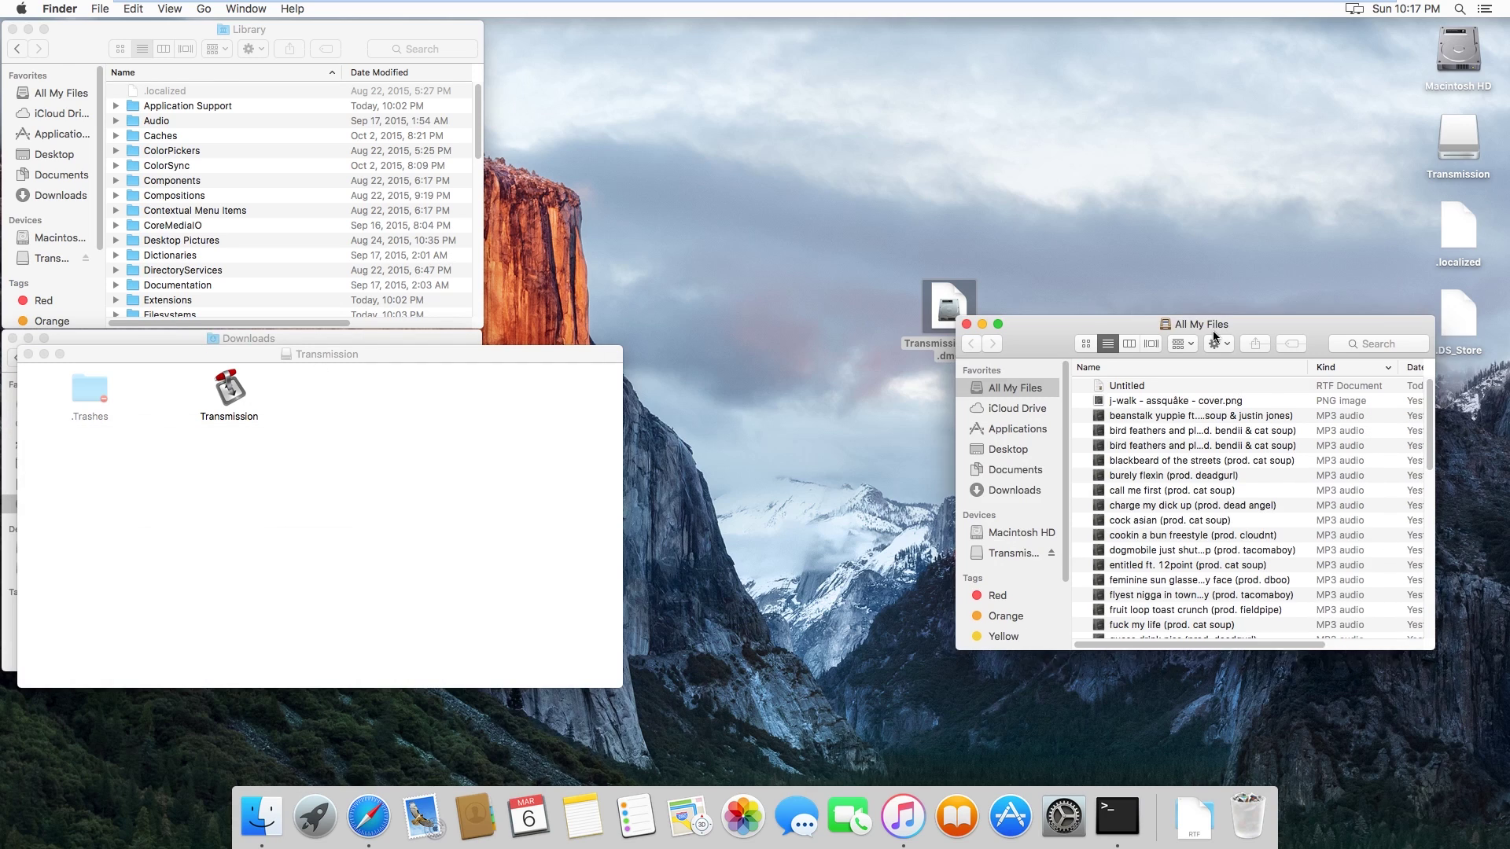
click(1005, 437)
drag(233, 385, 1035, 436)
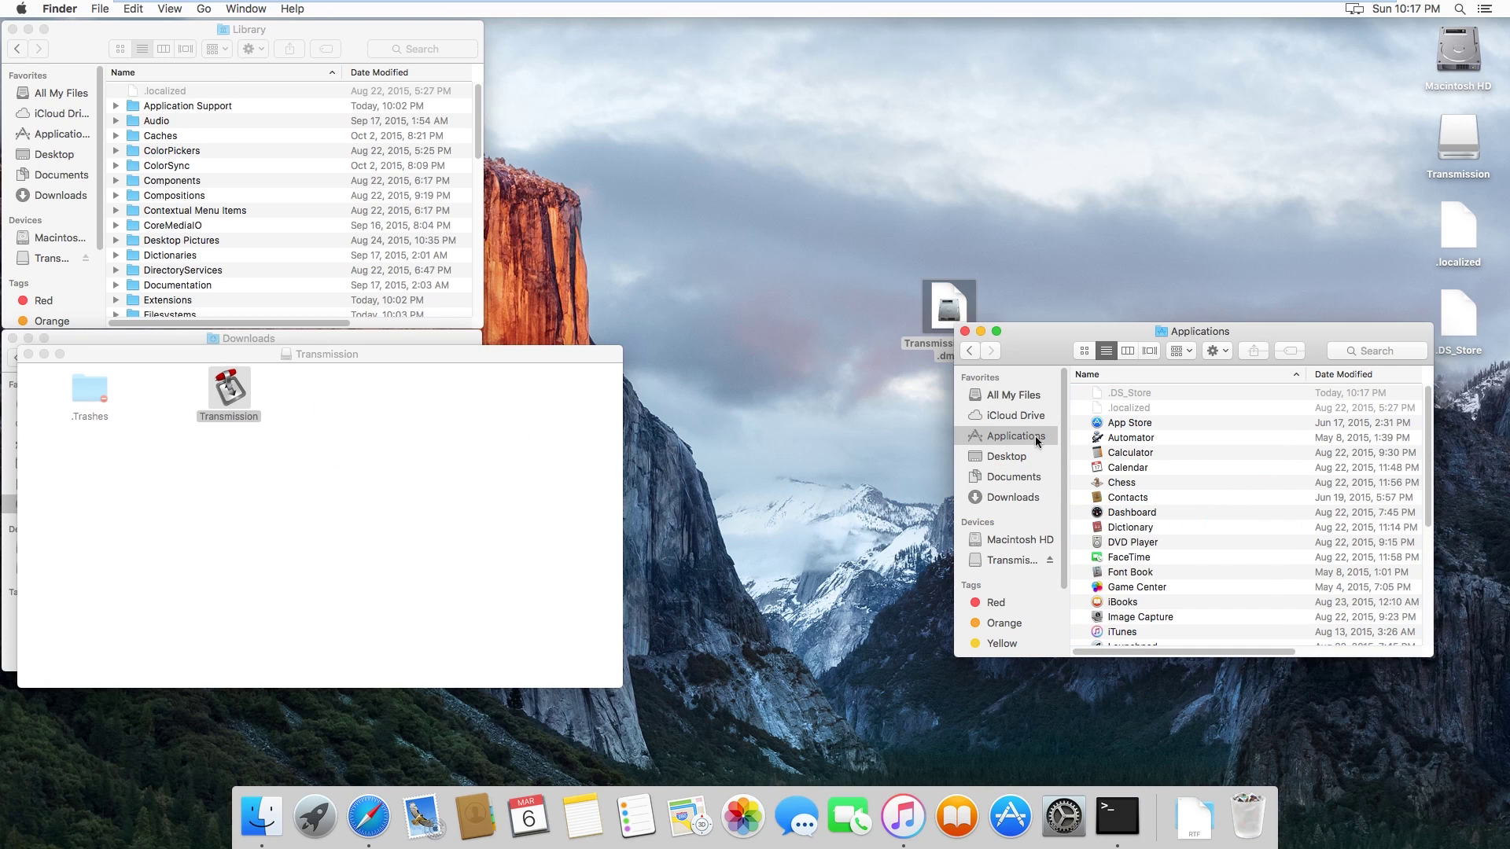
Close the disk image window and launch Transmission from Applications.
click(33, 352)
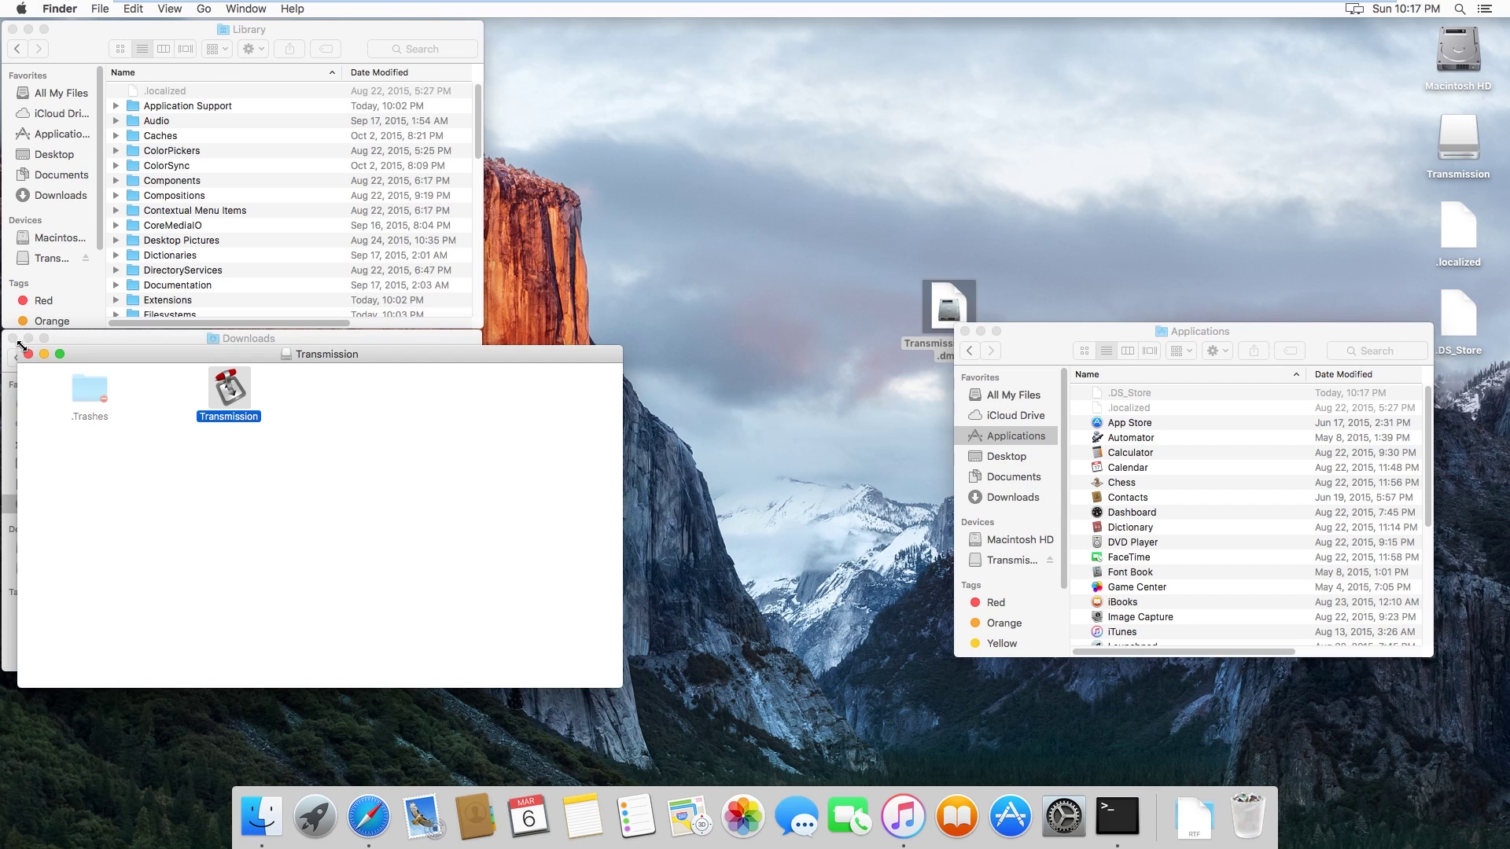
click(28, 355)
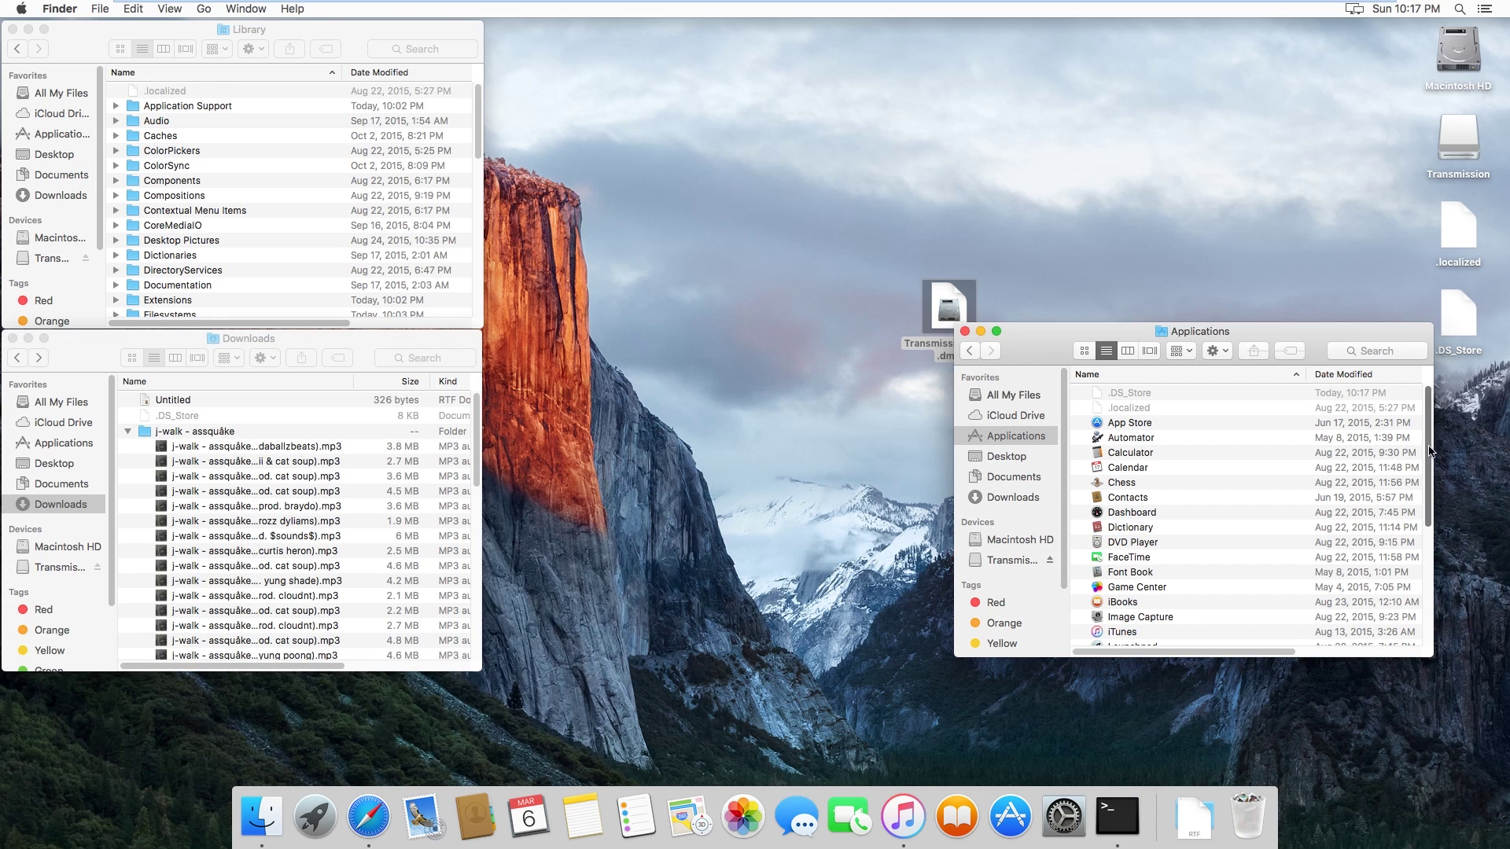
drag(1429, 449, 1460, 606)
double_click(1163, 622)
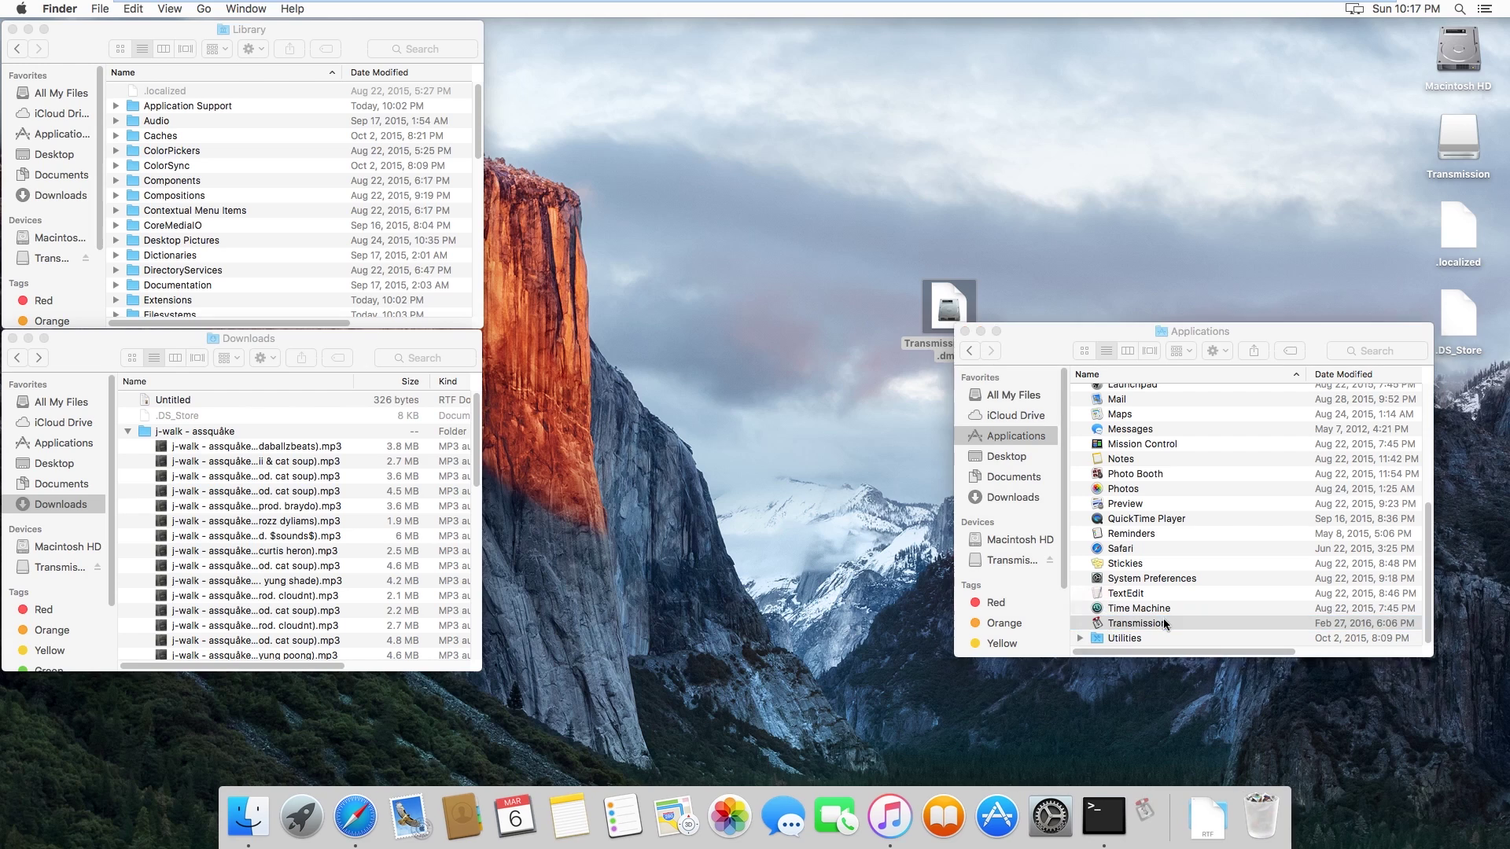
Accept Transmission's welcome terms, dismiss the 2.92 update notice, and close Transmission's main window.
click(869, 297)
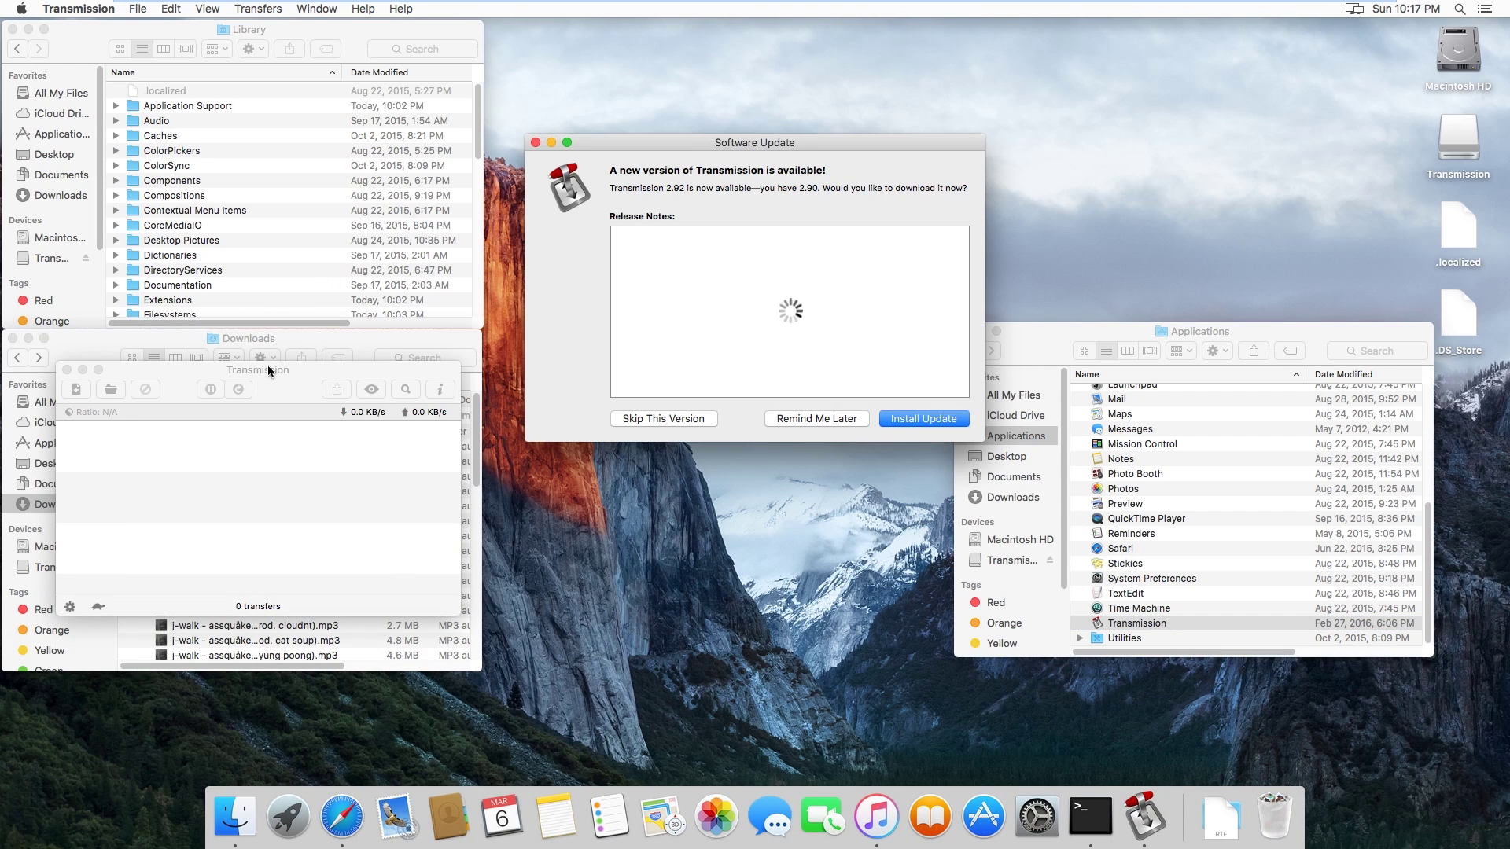
drag(268, 365, 775, 470)
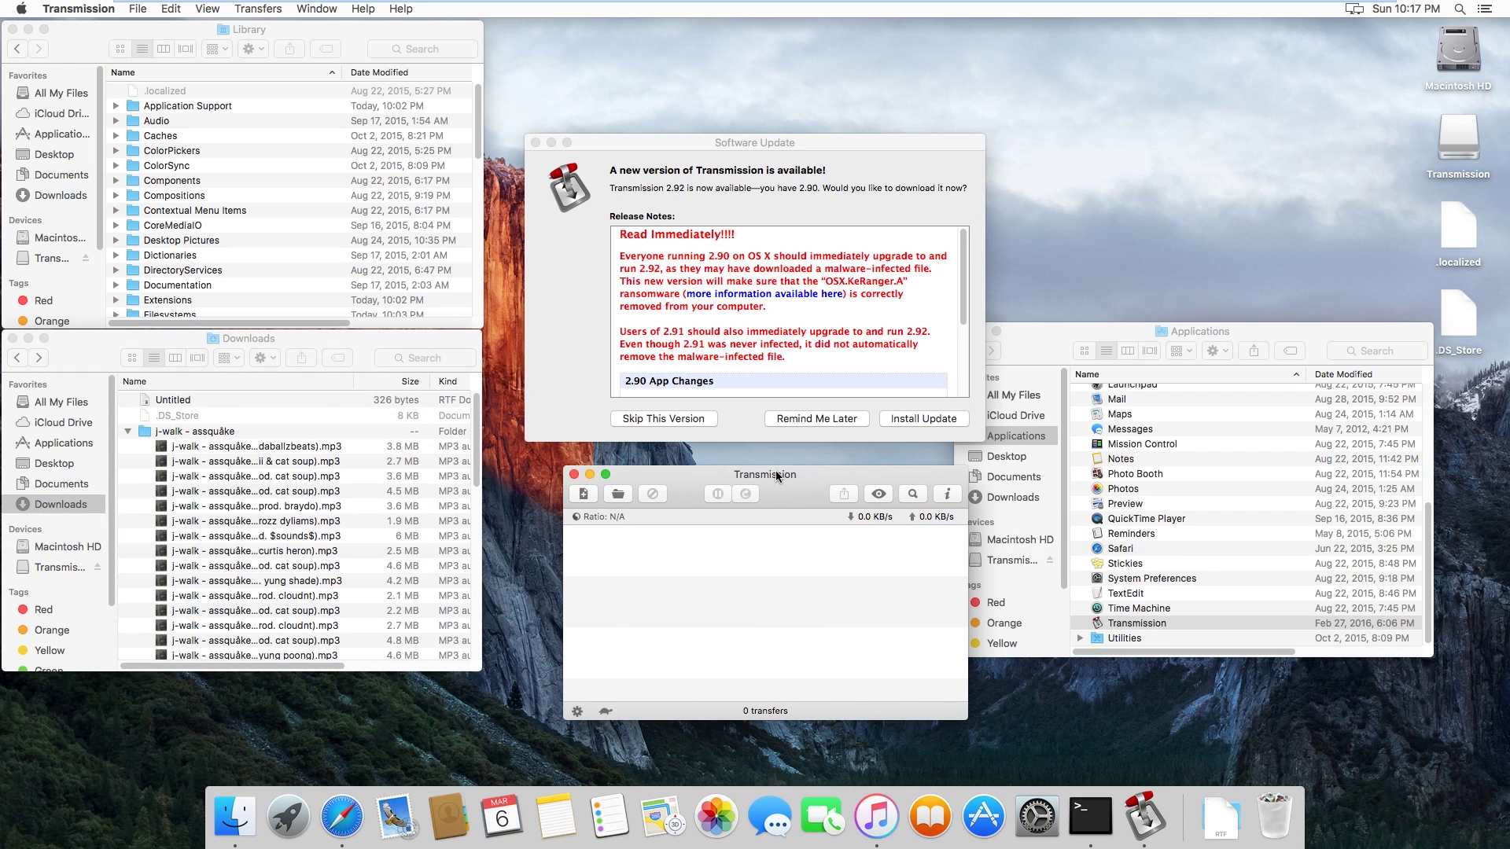
click(678, 268)
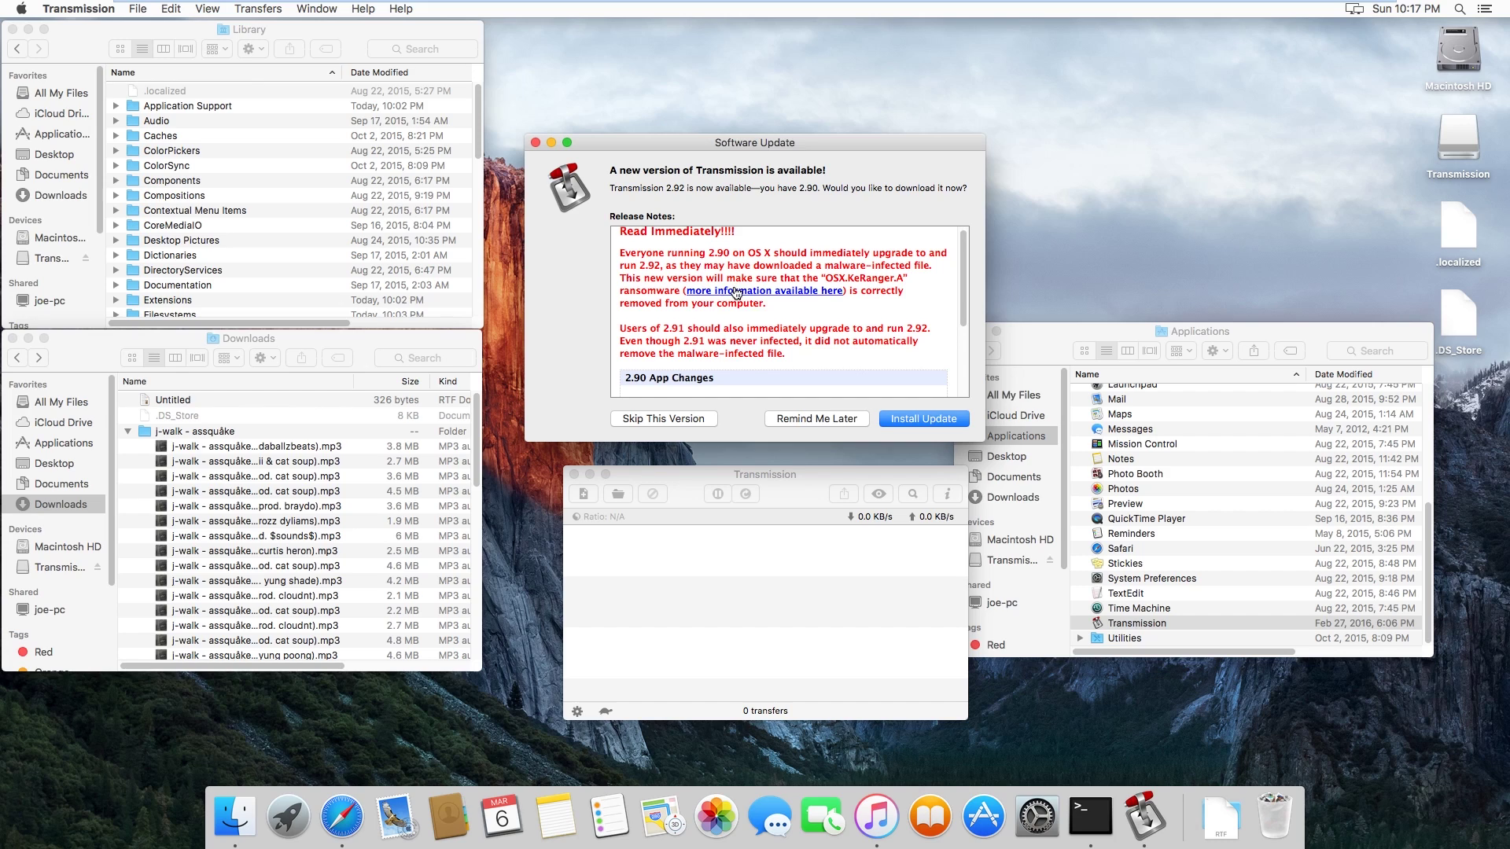
scroll(735, 303, down, 1)
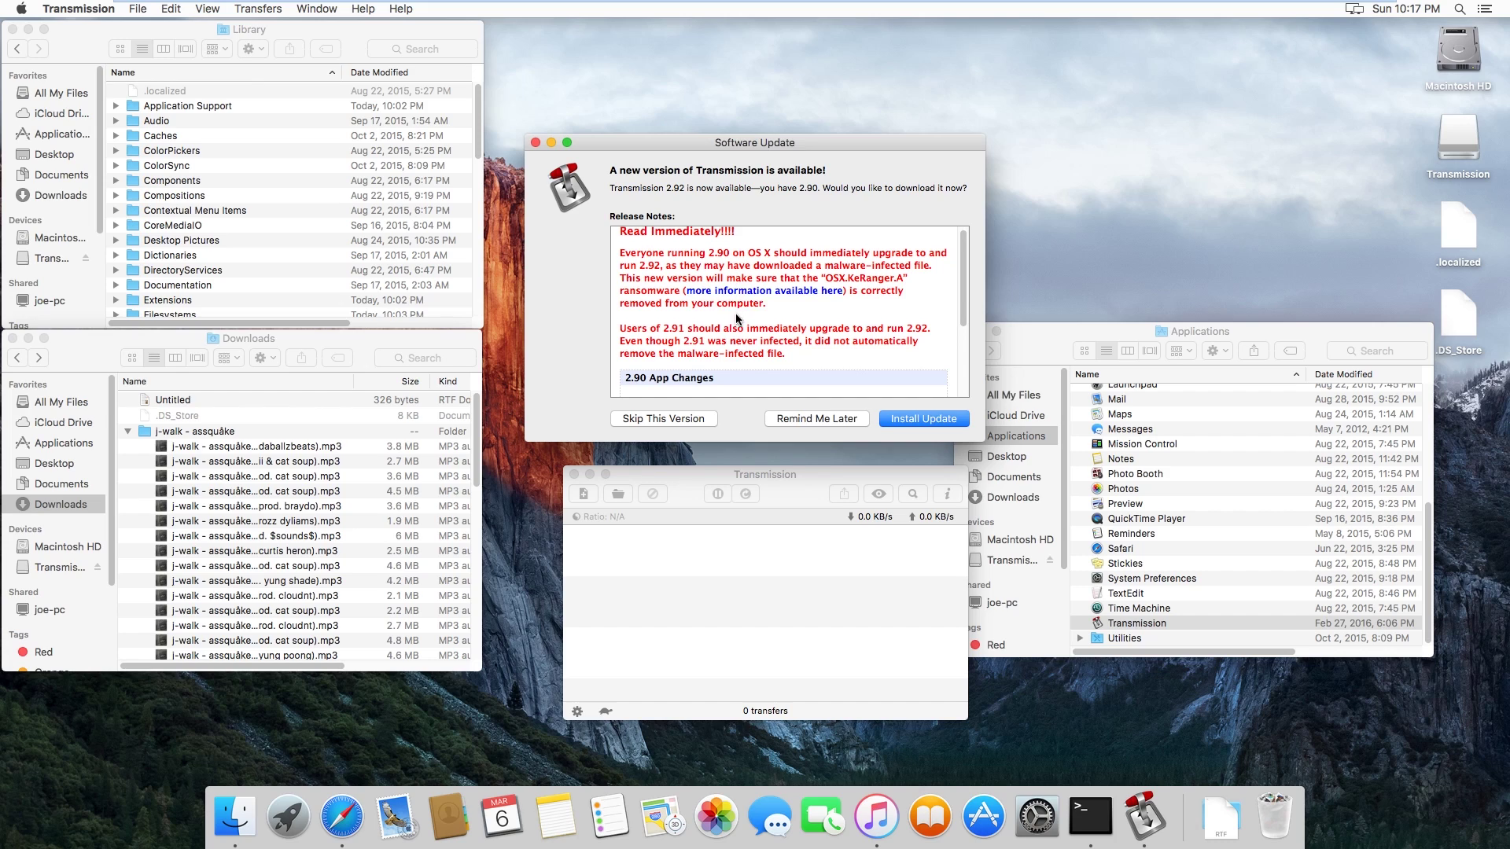
click(646, 419)
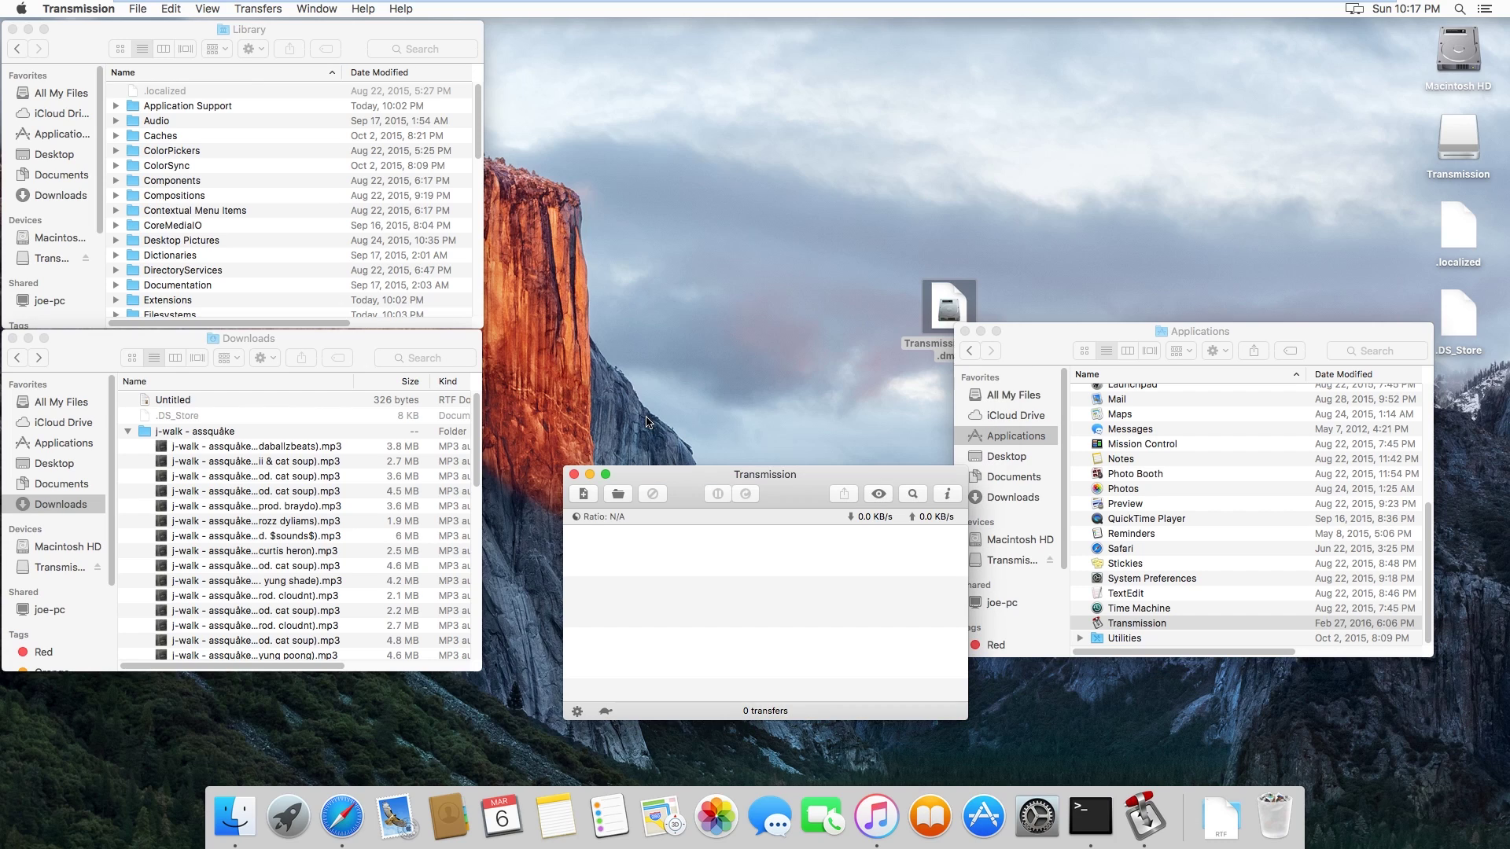
click(573, 475)
Close the Applications window and open the Library folder at the top of Macintosh HD.
click(964, 331)
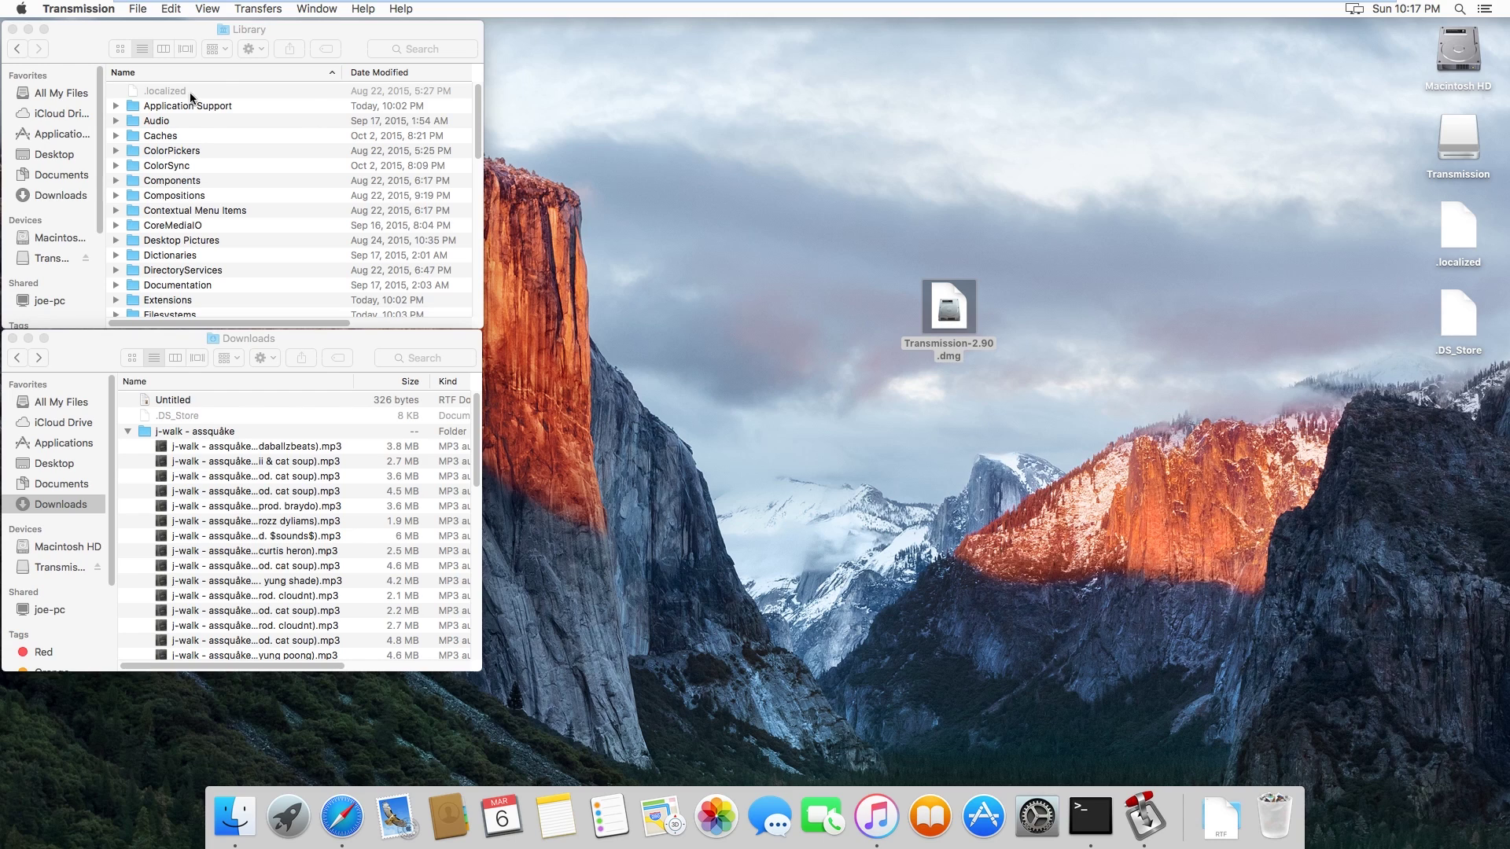
click(195, 129)
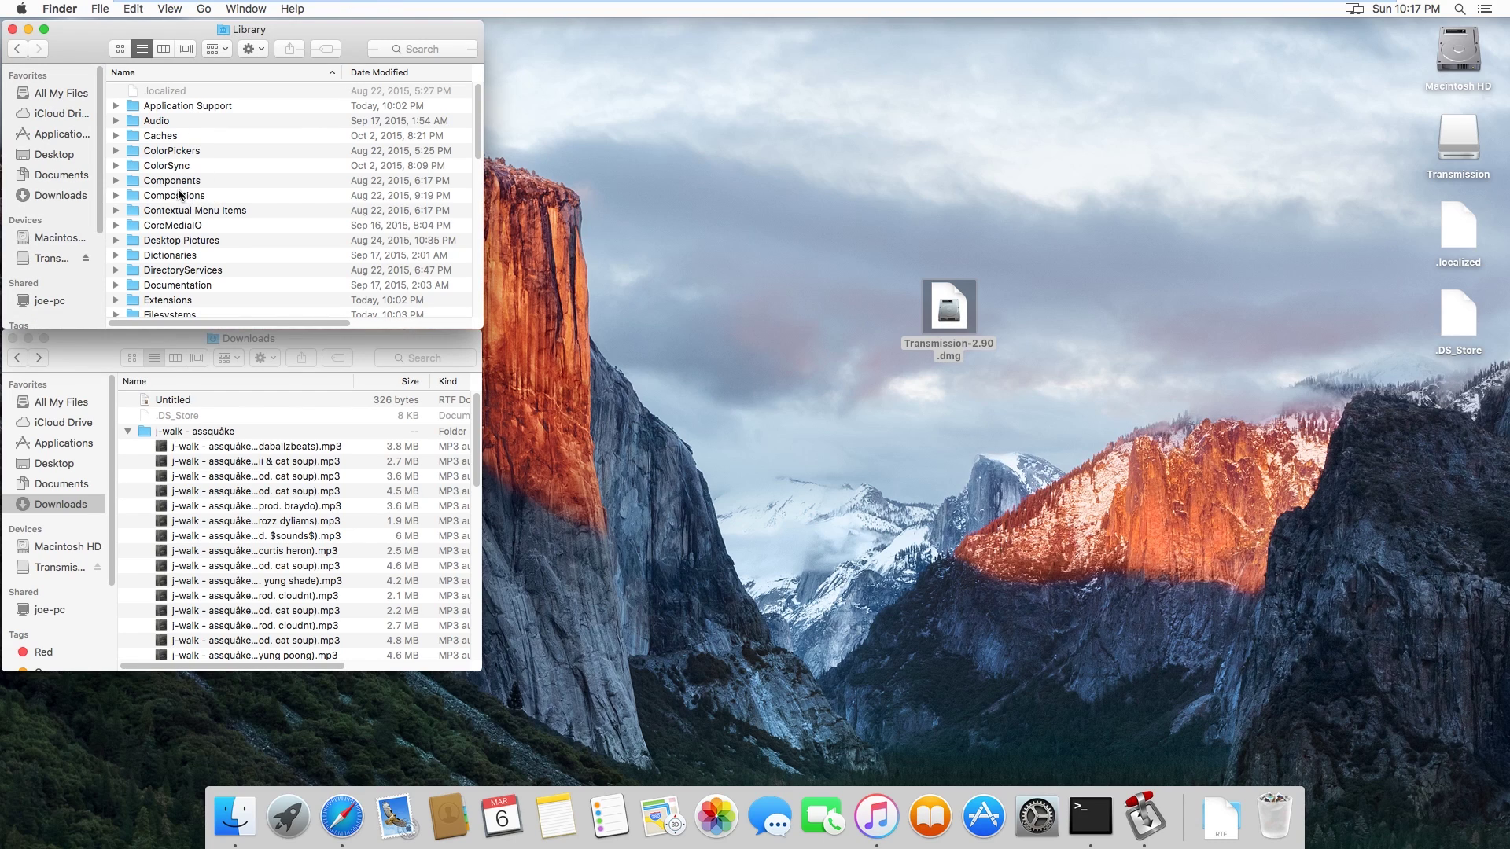
click(19, 50)
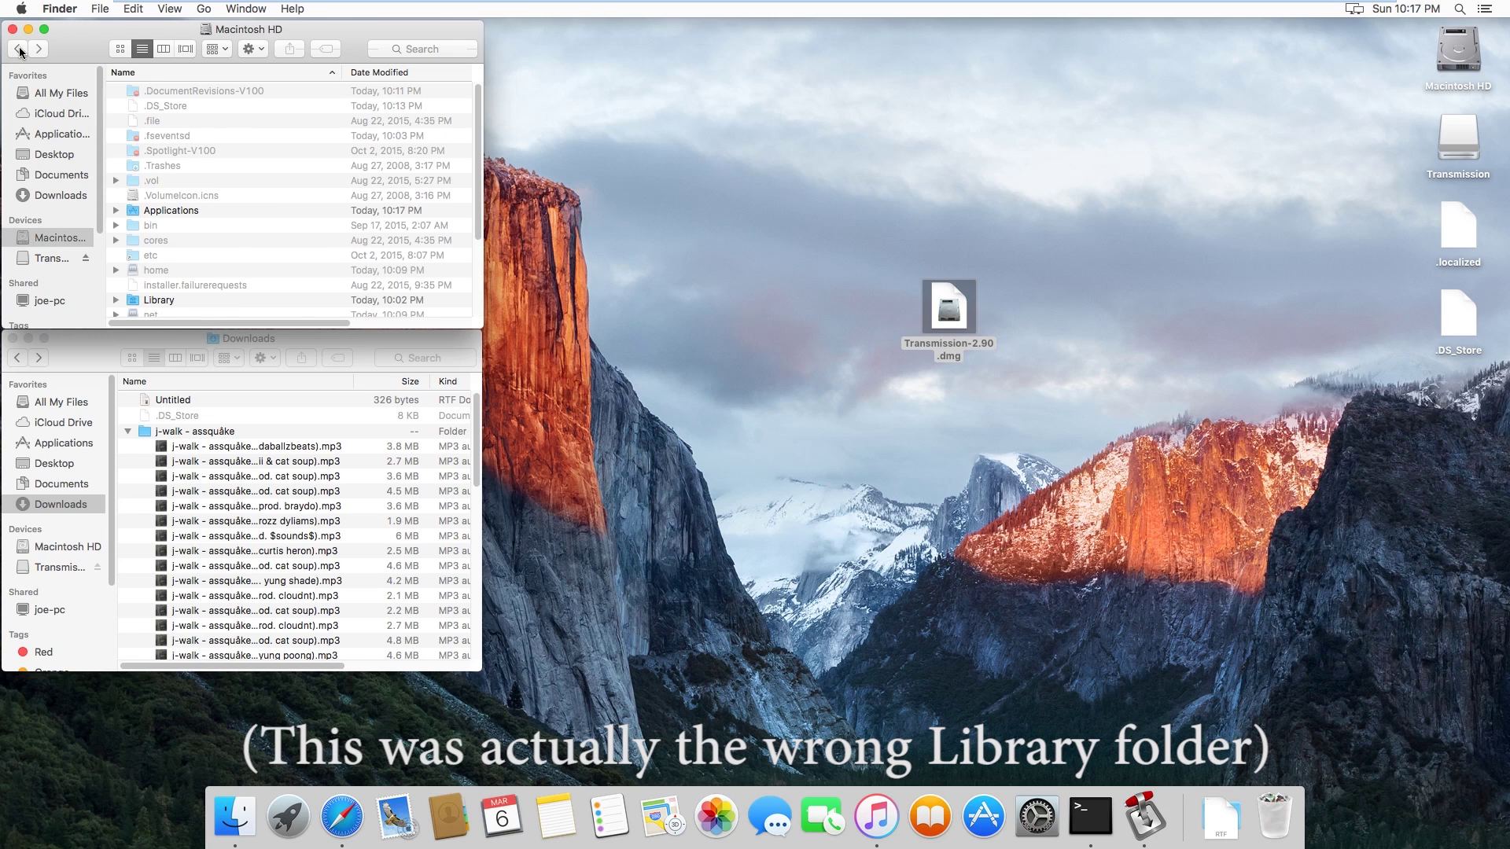
double_click(147, 300)
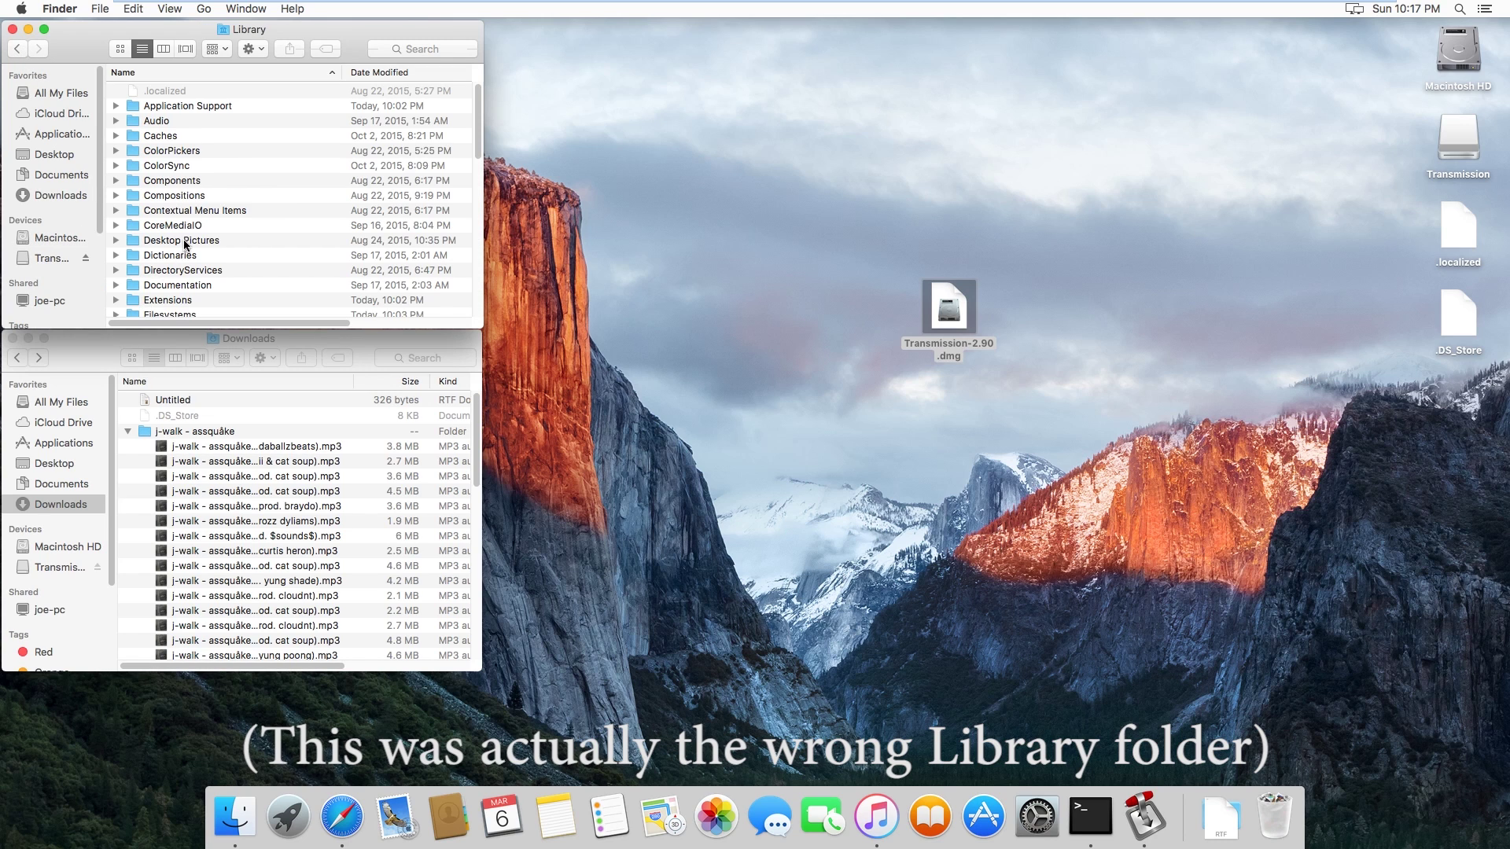
scroll(185, 245, down, 10)
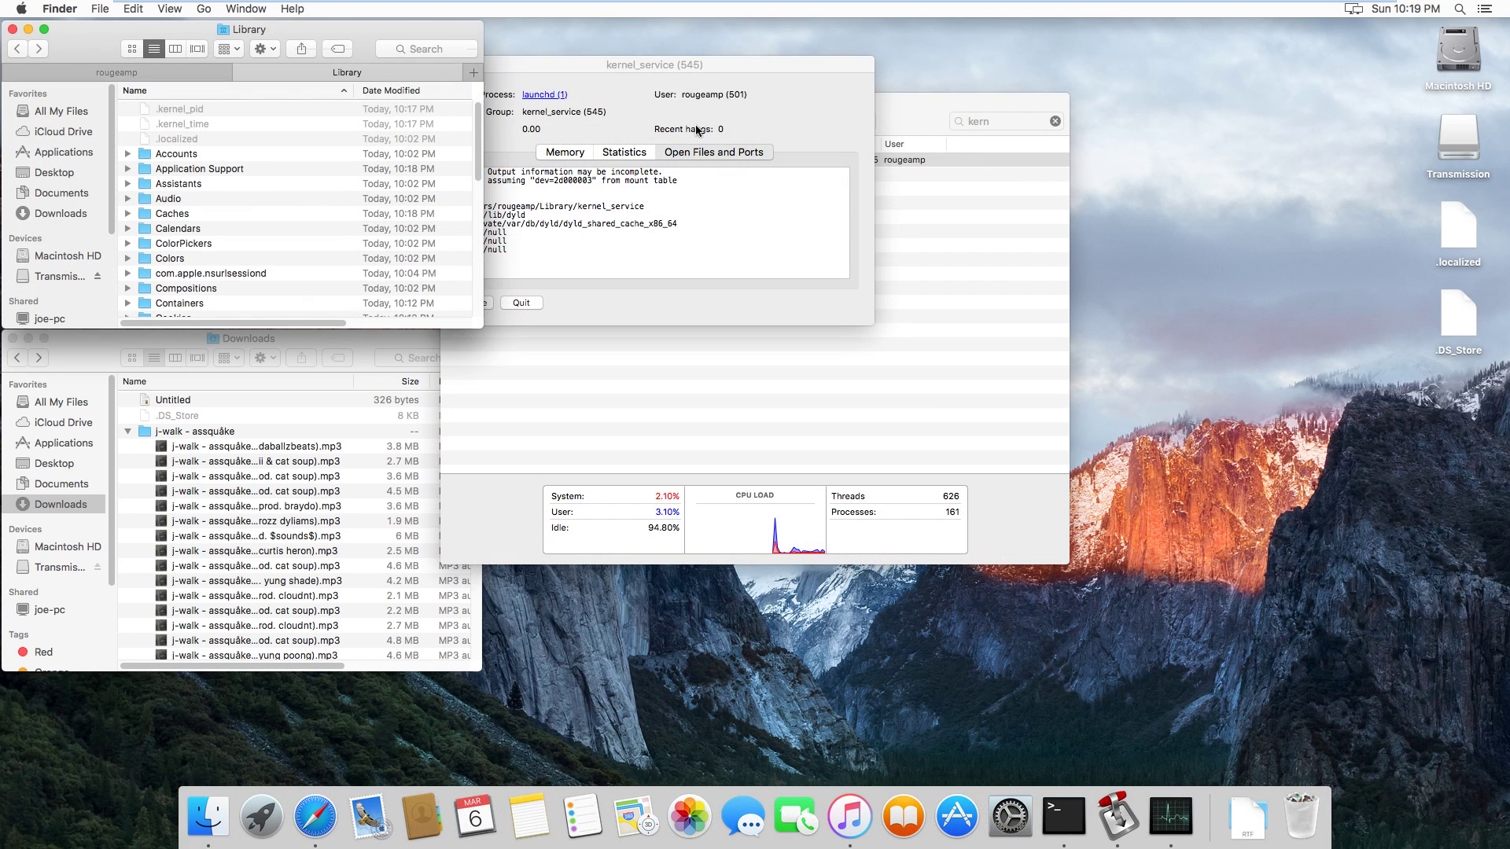
Close the kernel_service details window, then close Activity Monitor's process list with Cmd+W.
click(726, 102)
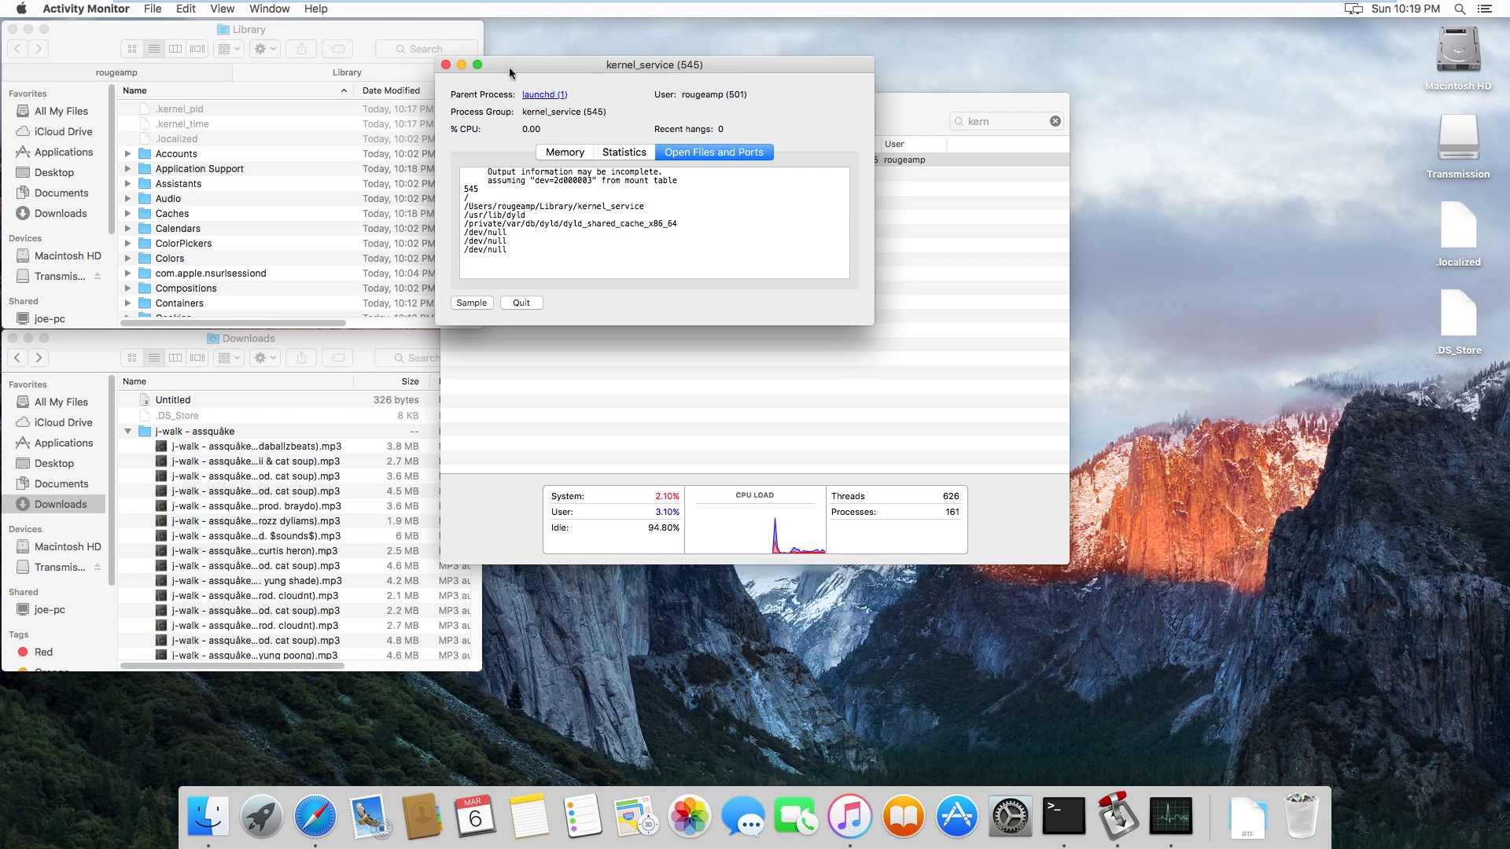
click(445, 66)
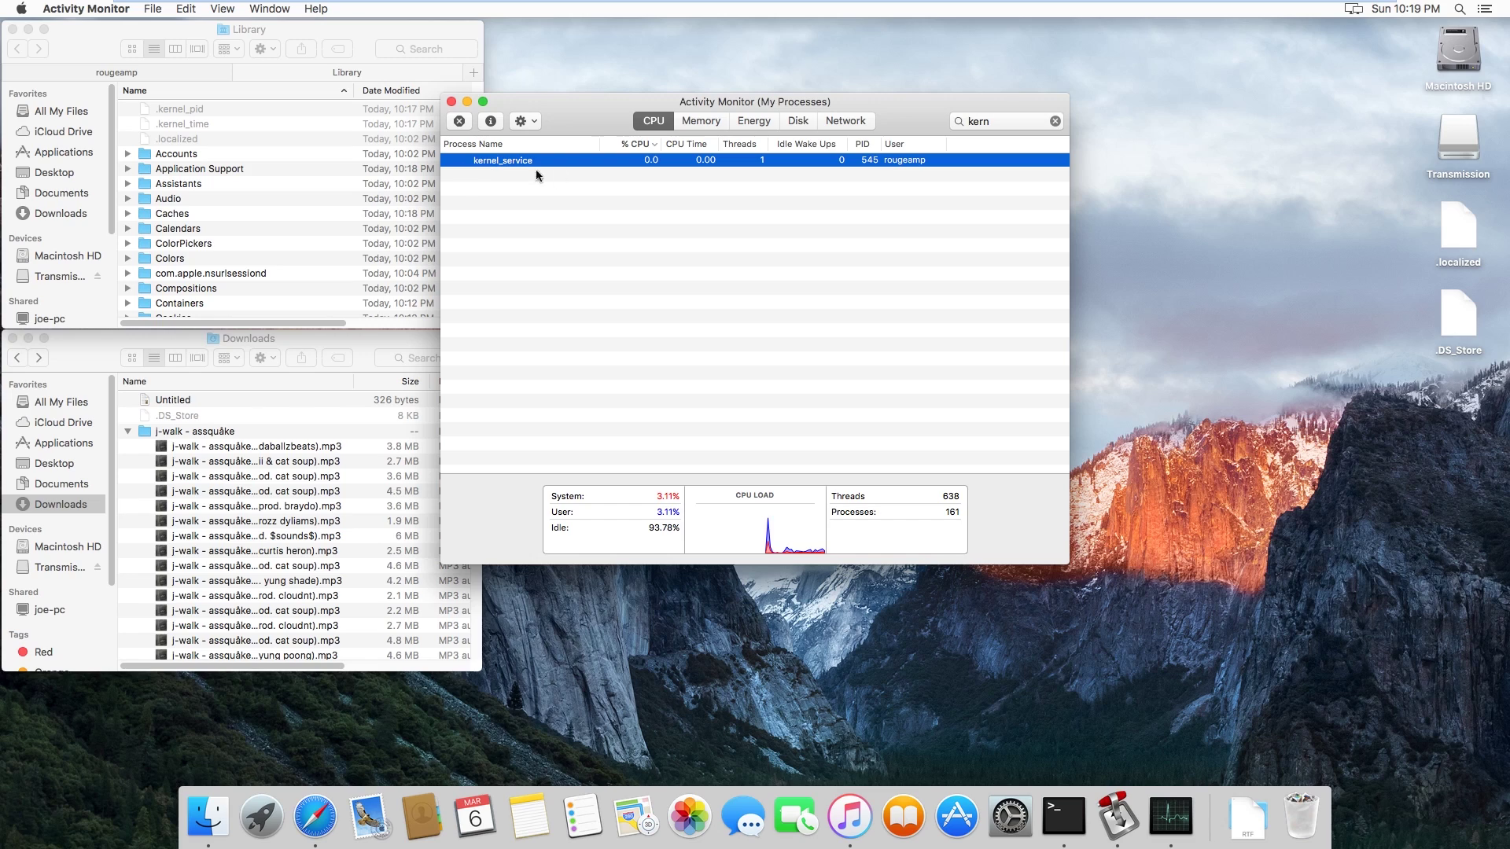
click(161, 113)
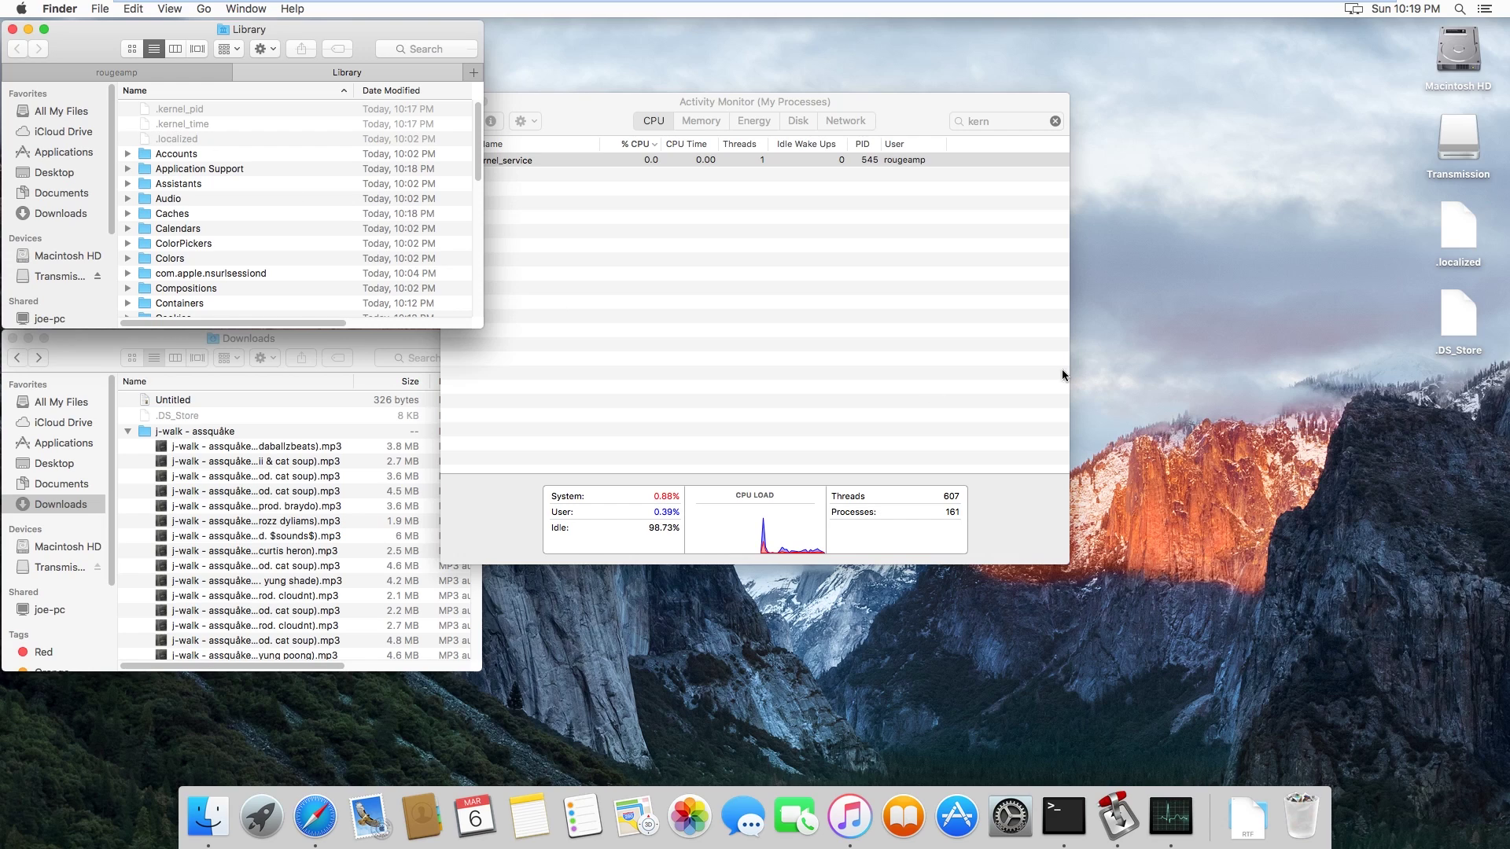
click(664, 272)
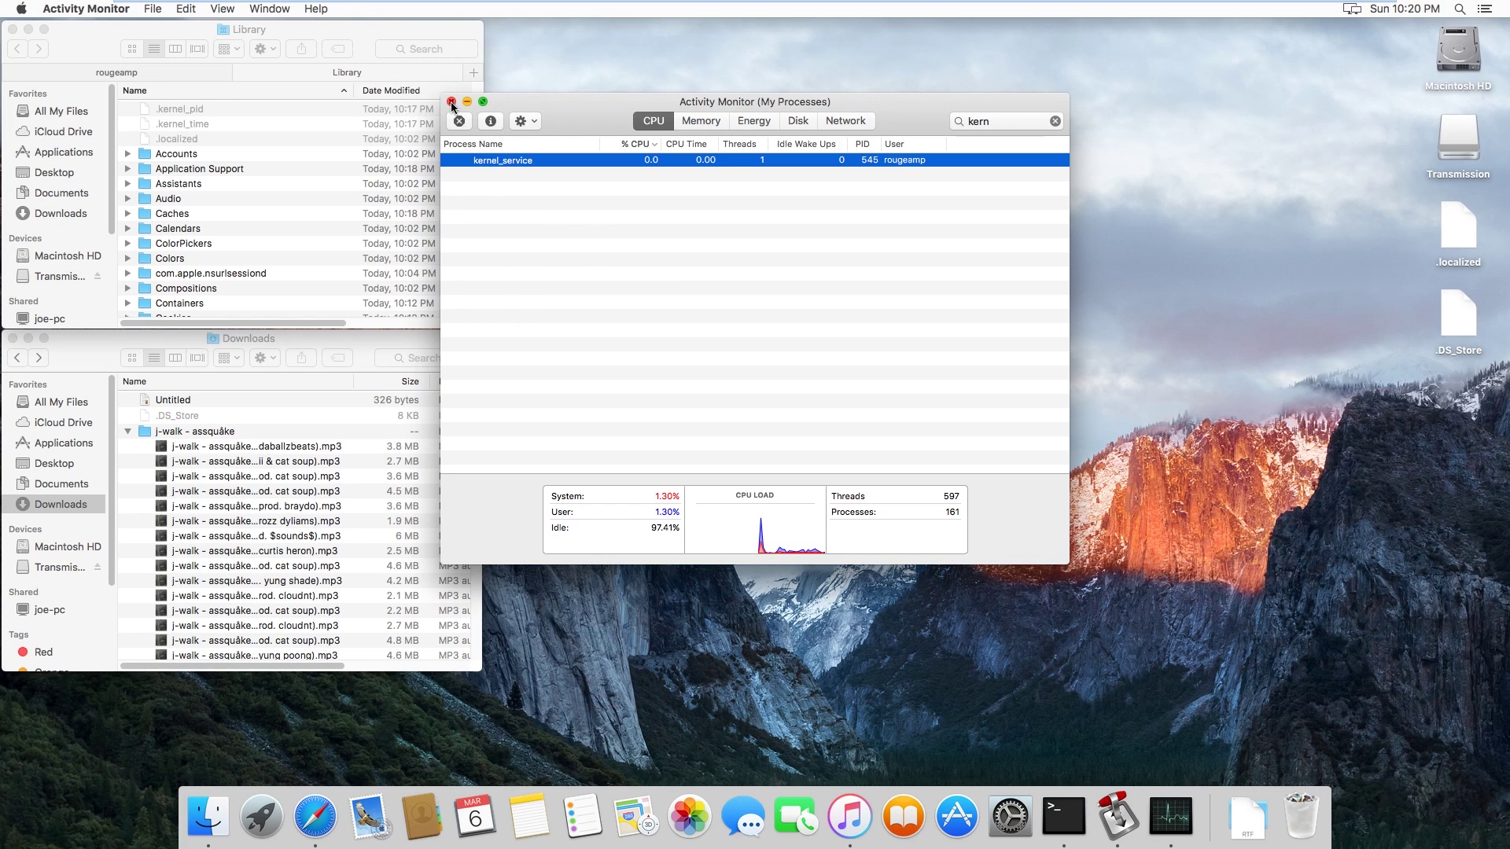
key(super+w)
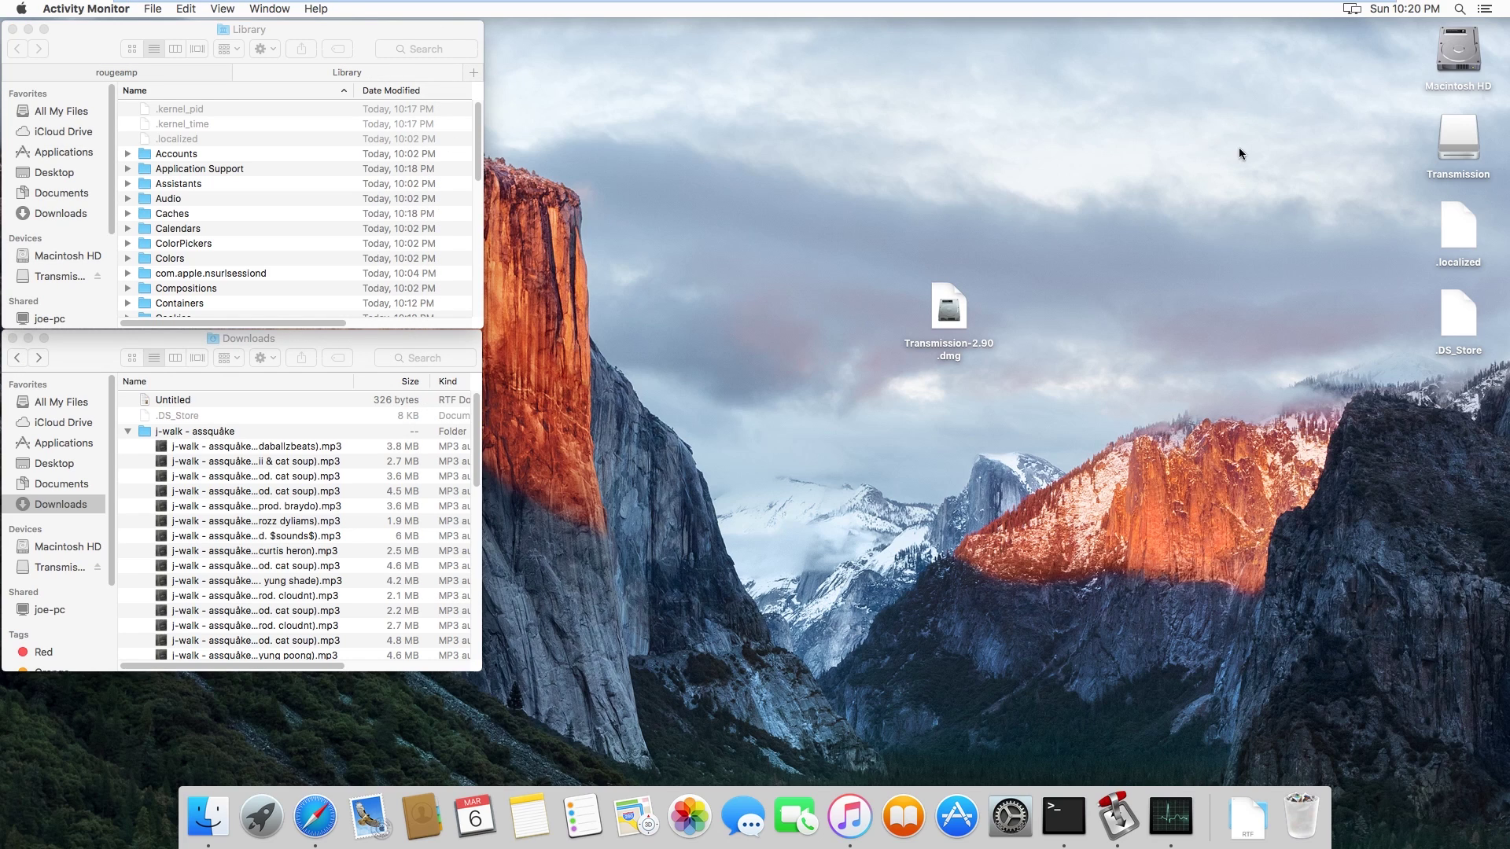
Open Date & Time preferences, unlock them with the admin password, and turn off automatic date and time.
click(1401, 10)
click(1309, 91)
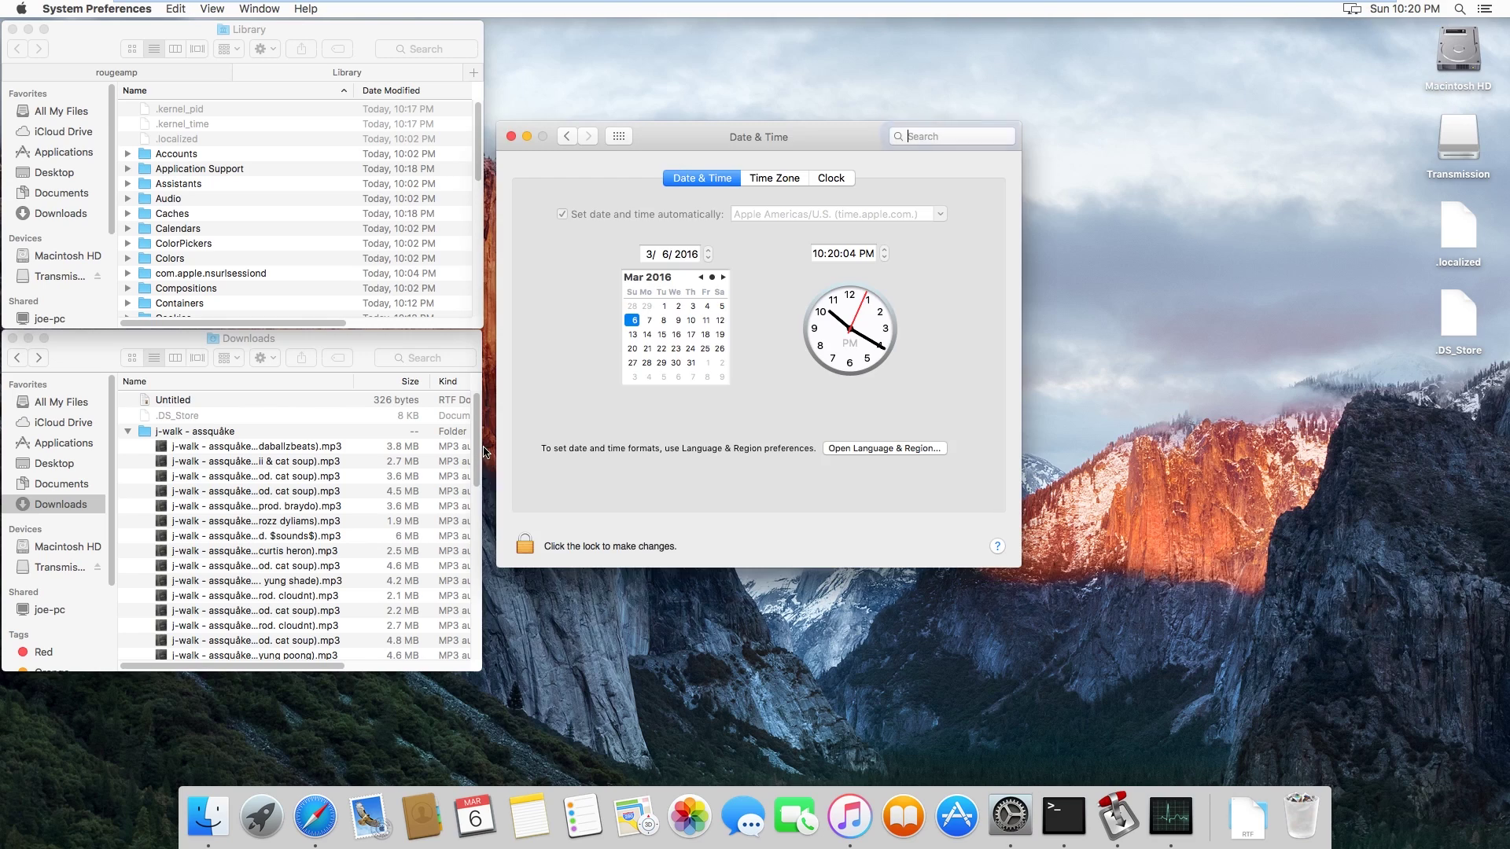
click(521, 546)
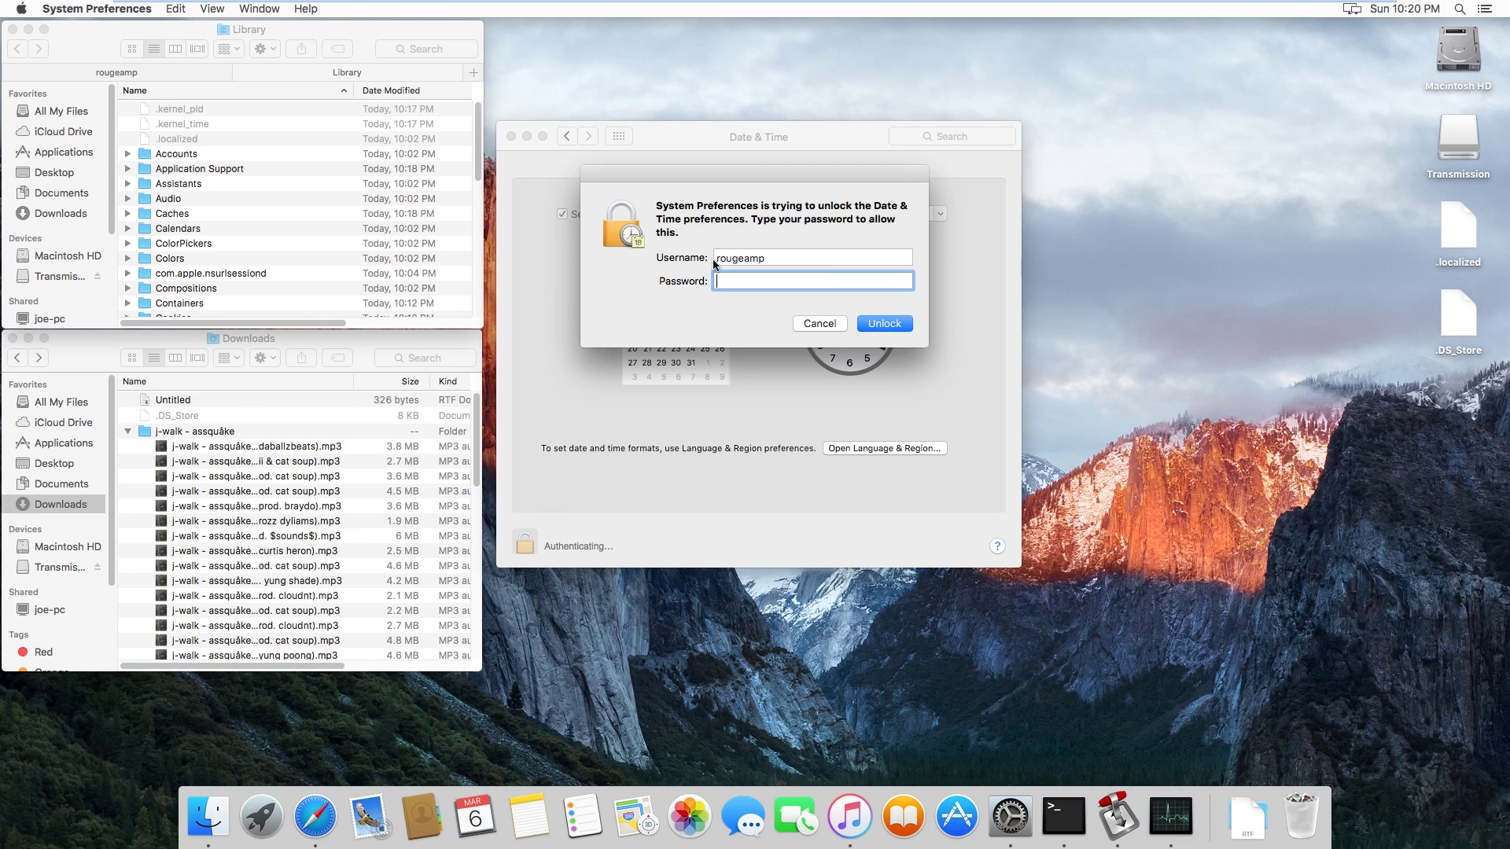
text(•)
key(Return)
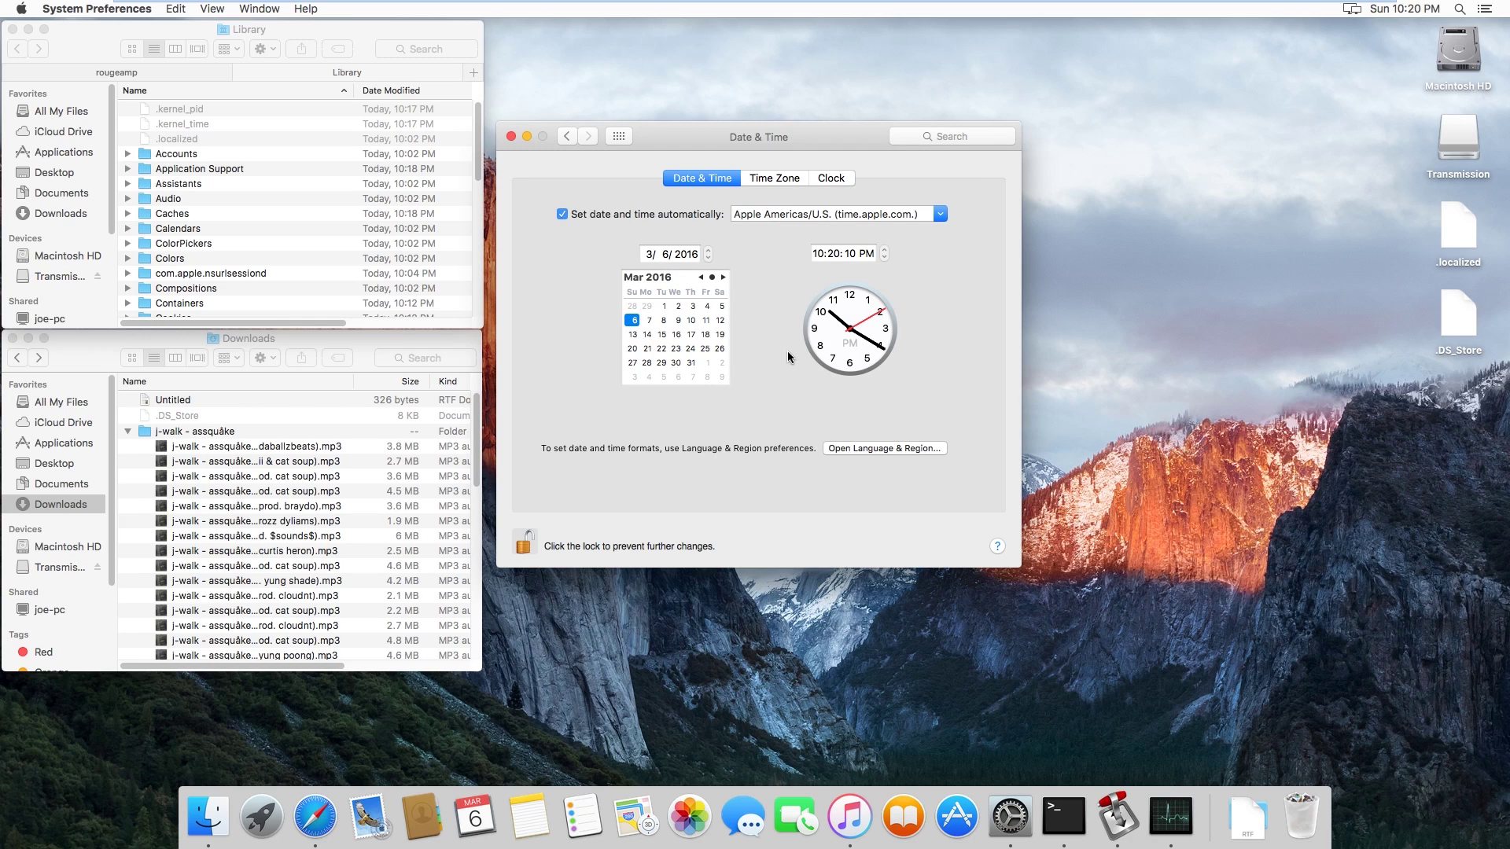
click(562, 218)
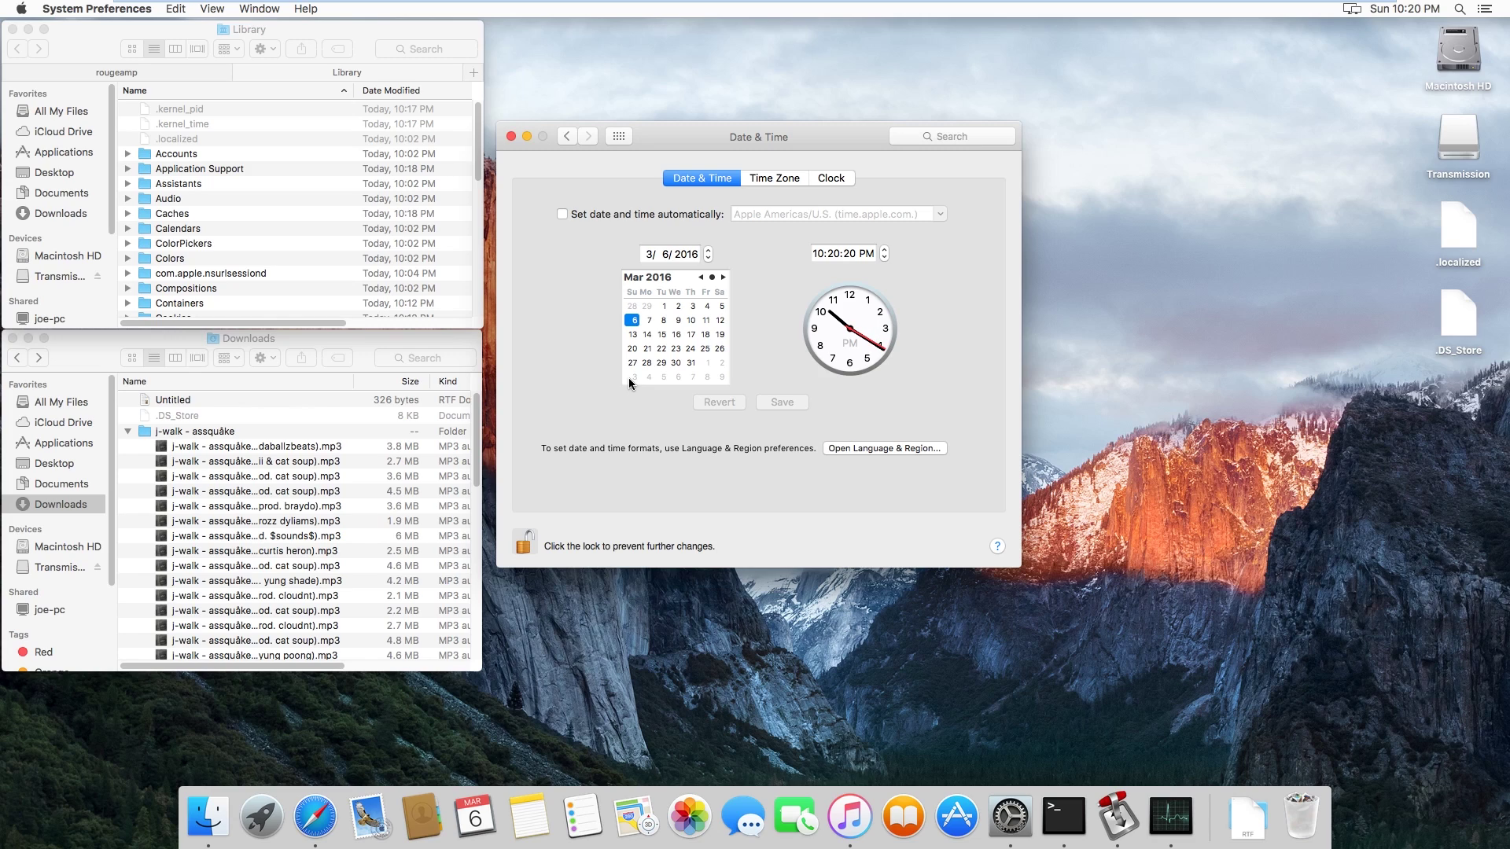
Set the date to March 9, 2016 and apply it, then close Date & Time.
click(286, 400)
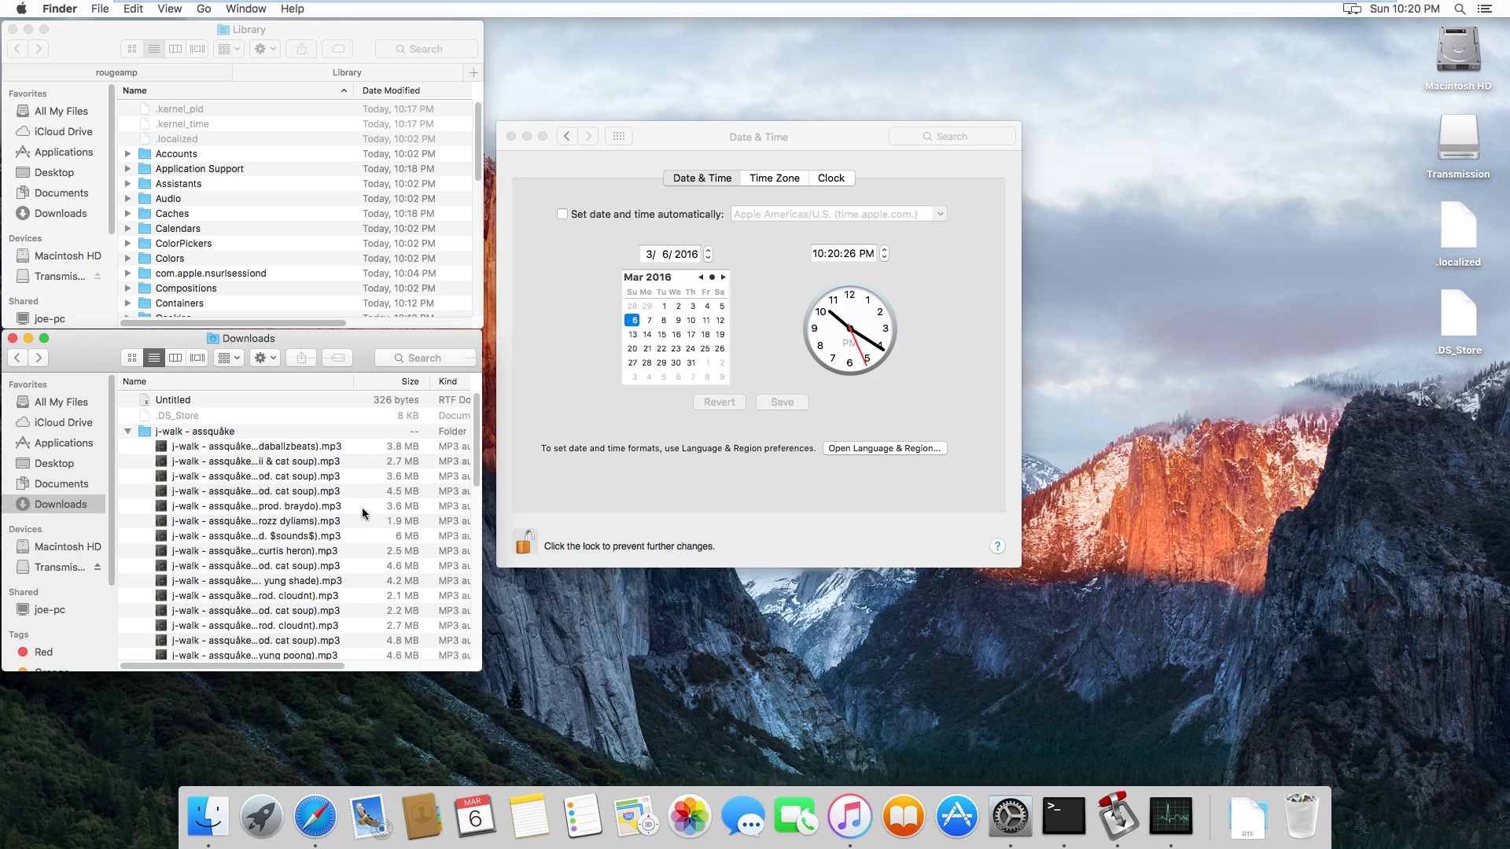
click(536, 407)
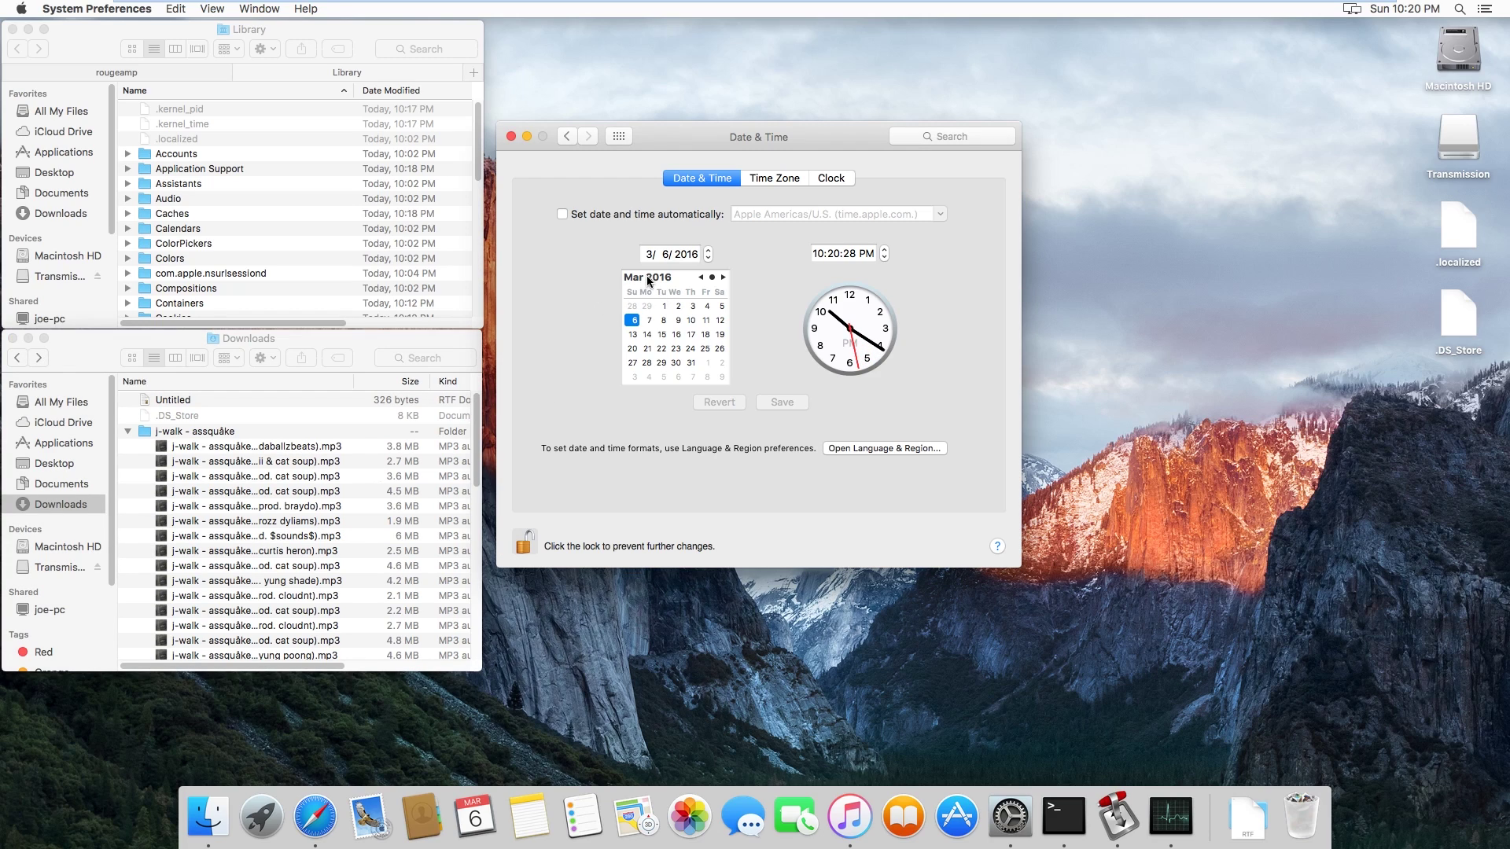
click(691, 320)
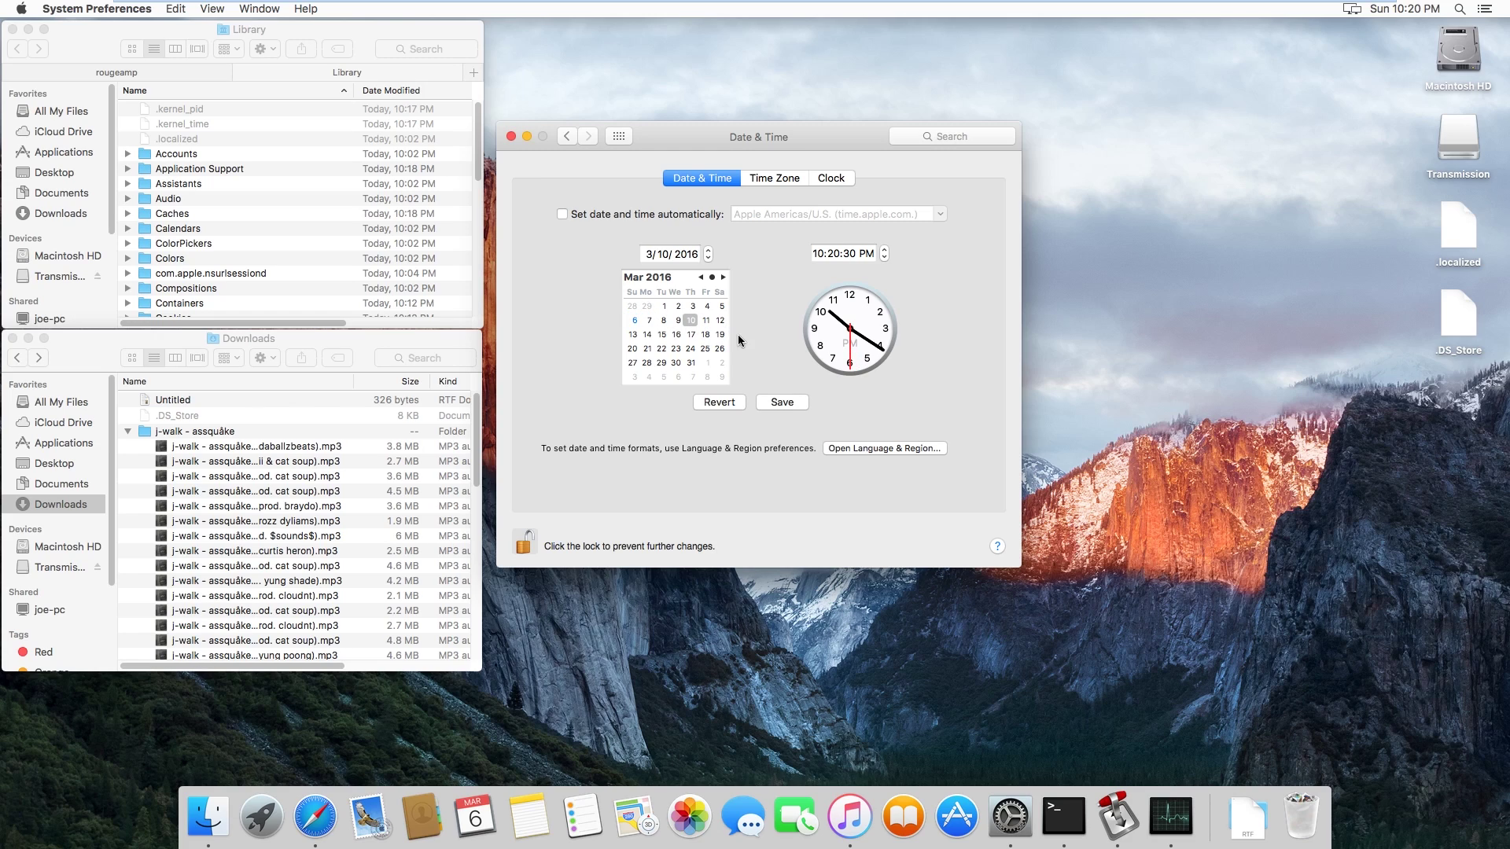
click(793, 410)
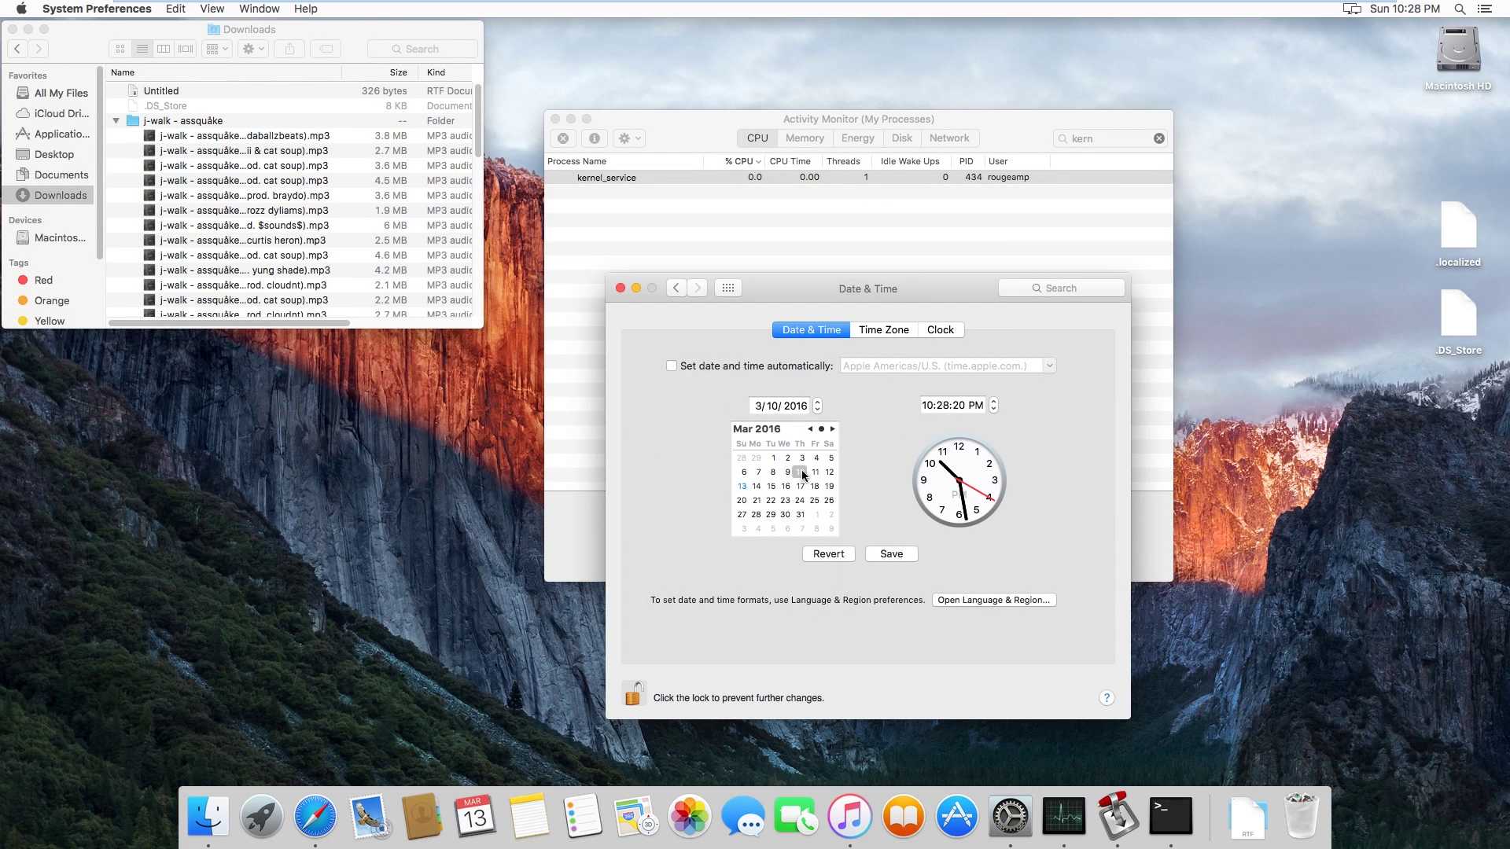
click(783, 472)
click(886, 555)
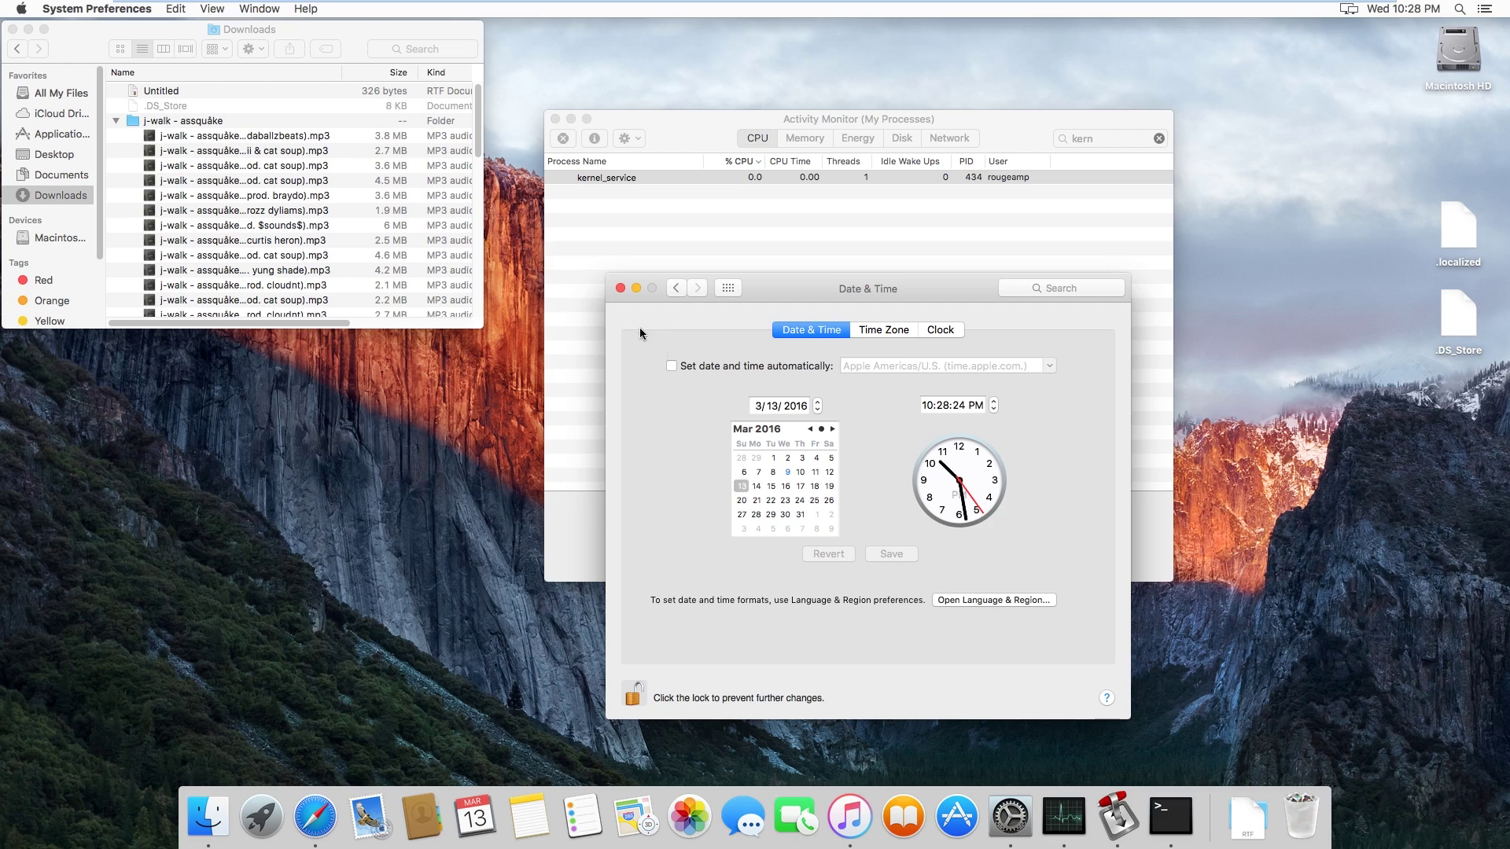
click(620, 288)
click(622, 291)
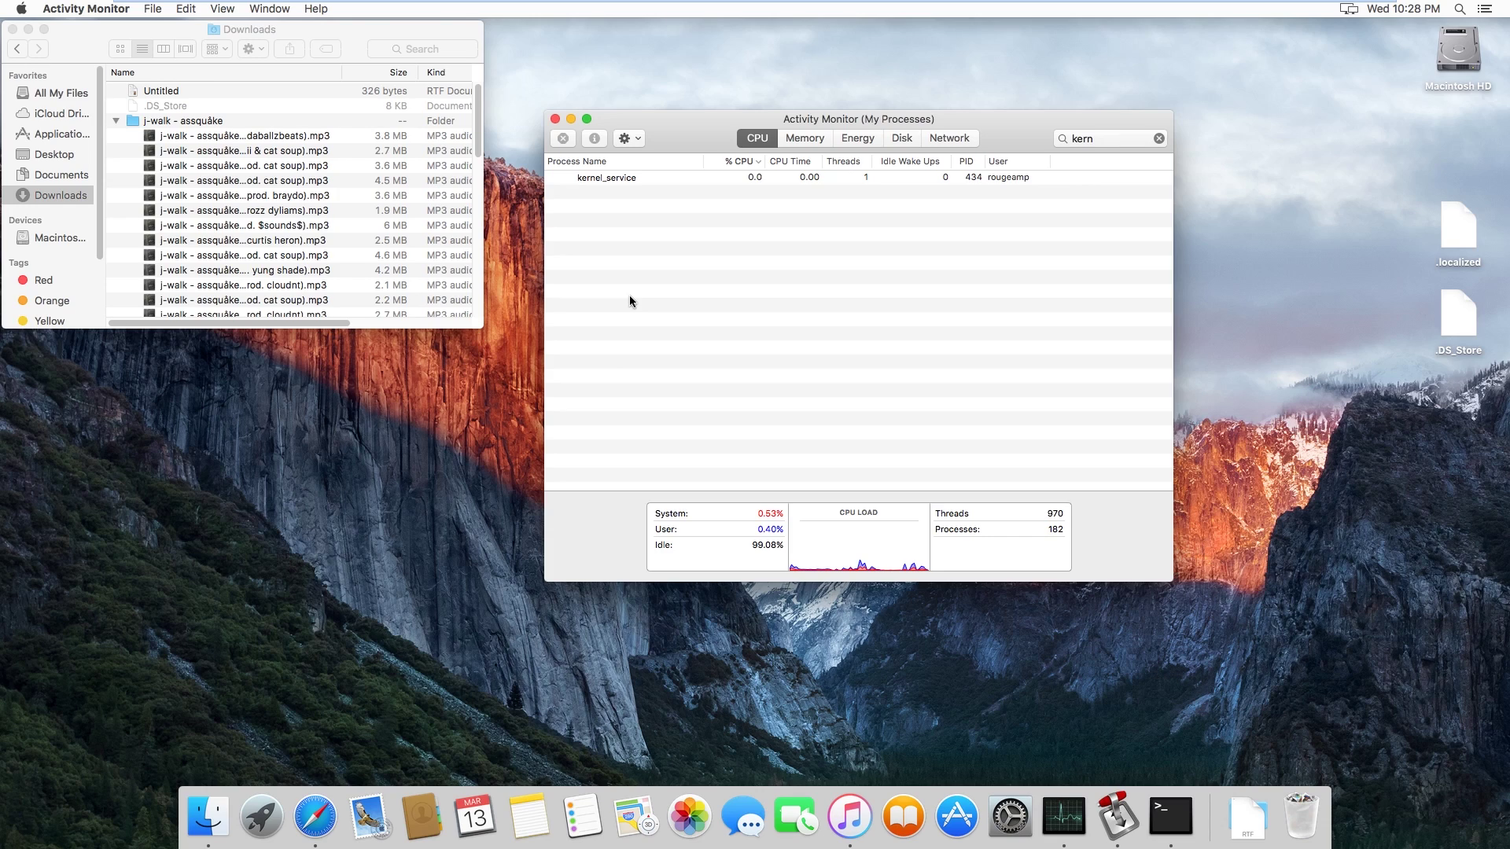
Cycle through Activity Monitor's Disk, Energy, Memory and CPU tabs, ending on Disk, and click into Search.
click(898, 138)
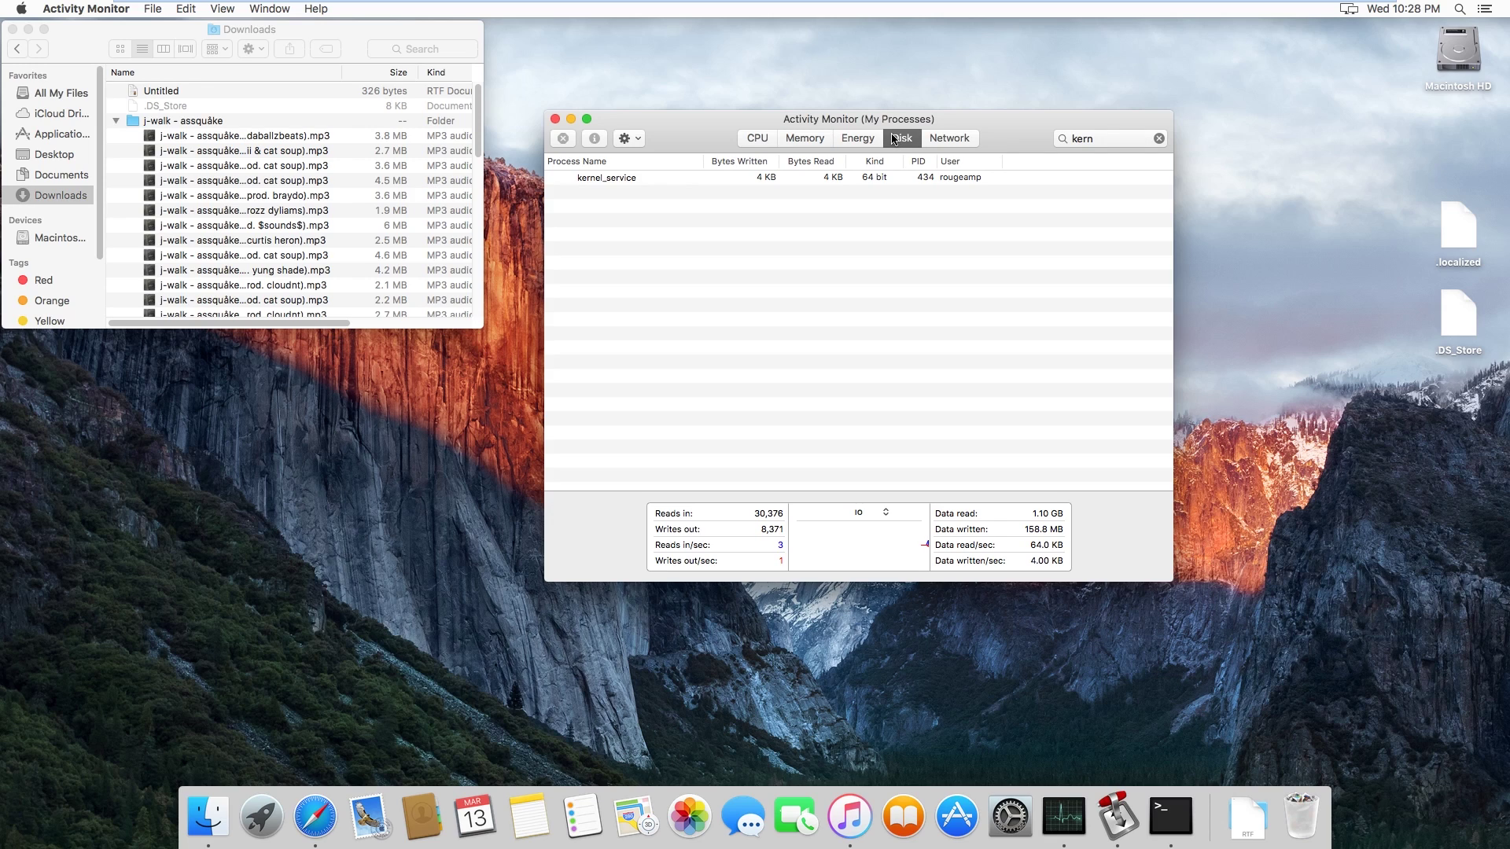
click(865, 140)
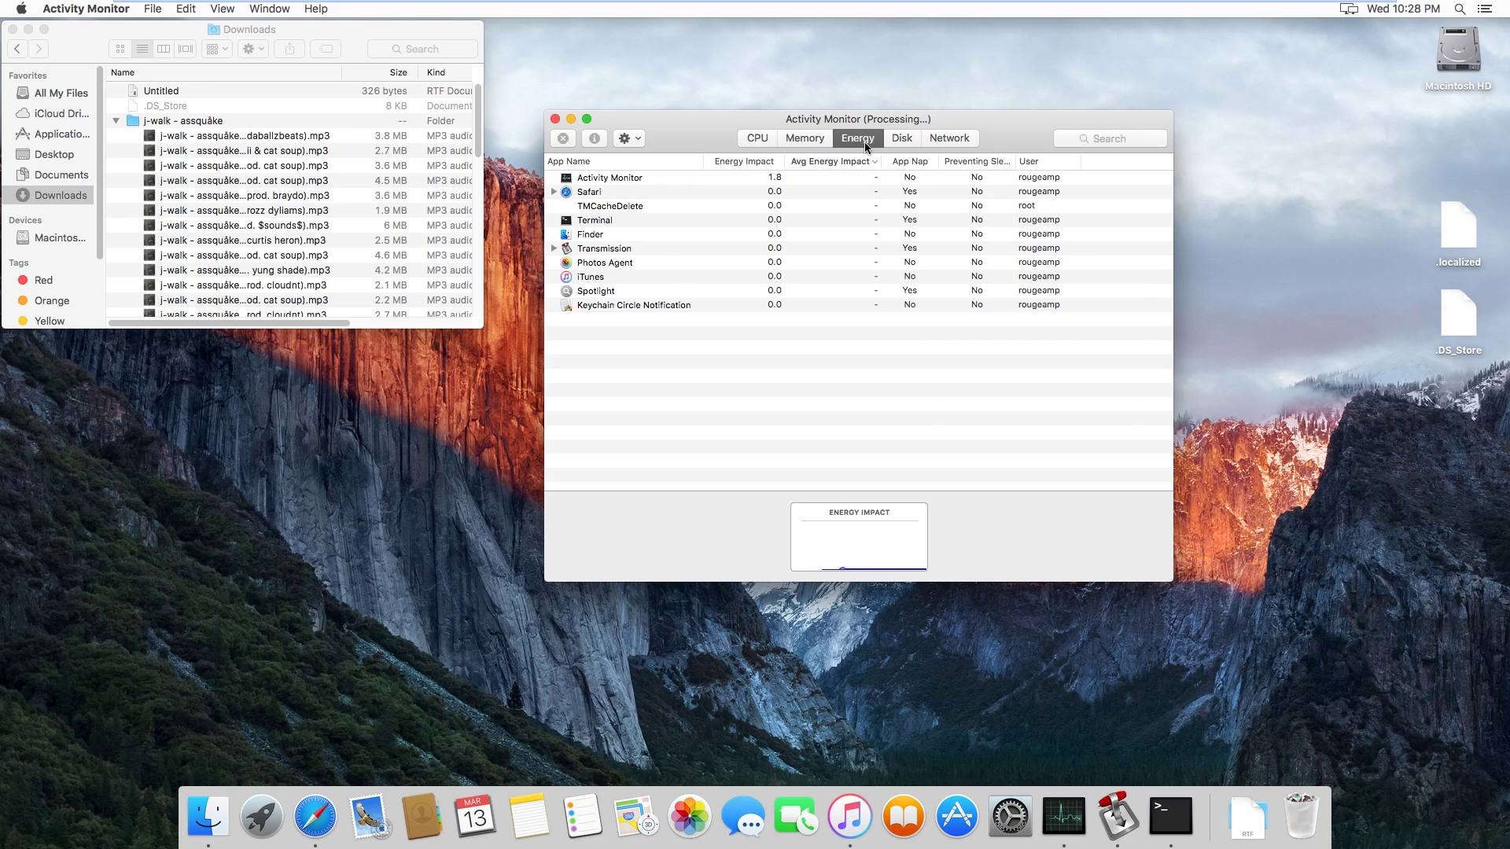
click(801, 144)
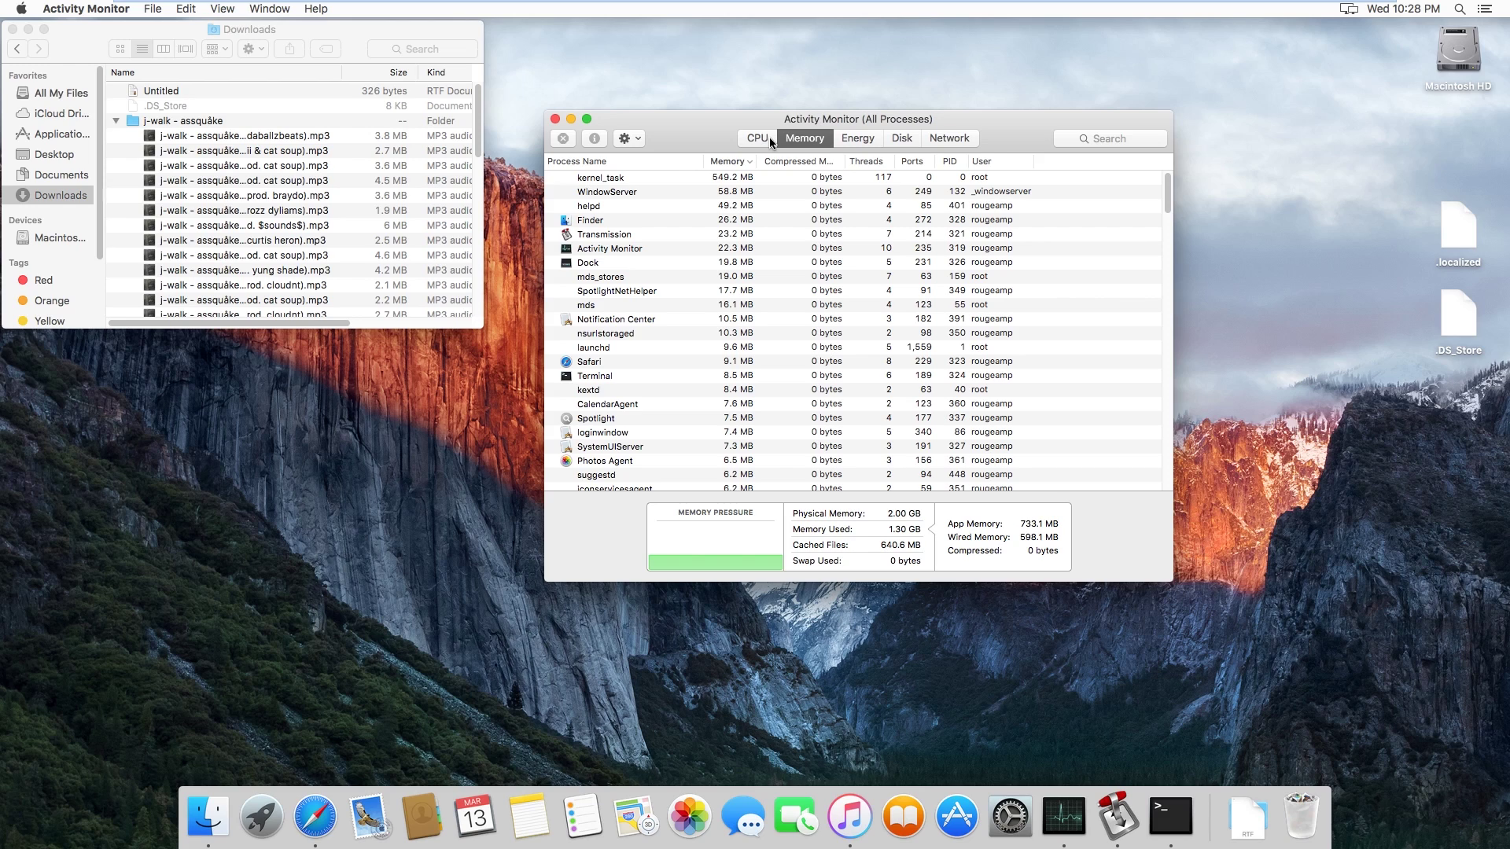
click(769, 137)
click(917, 138)
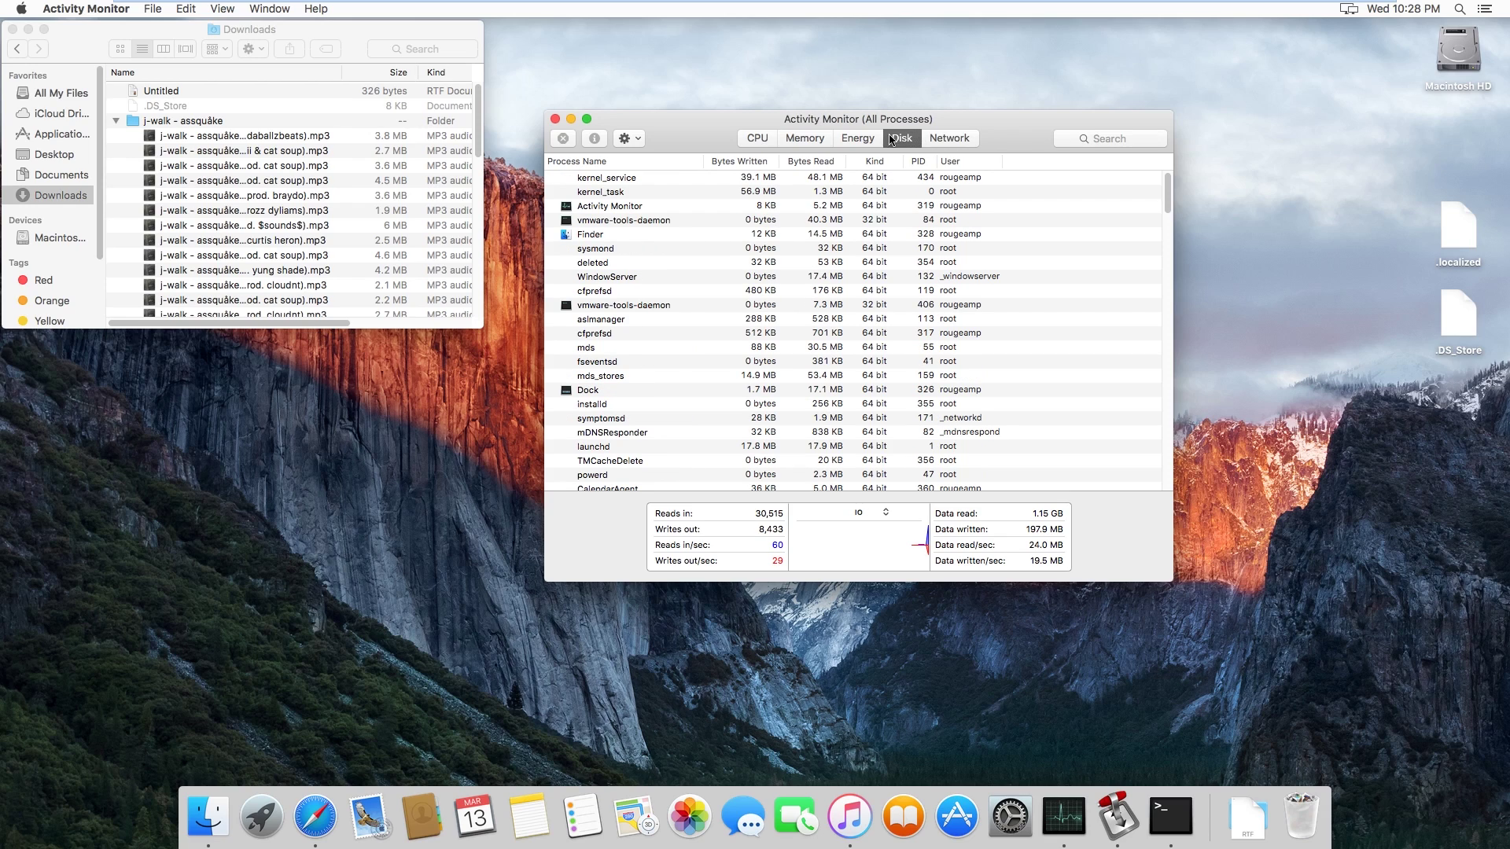
click(1102, 139)
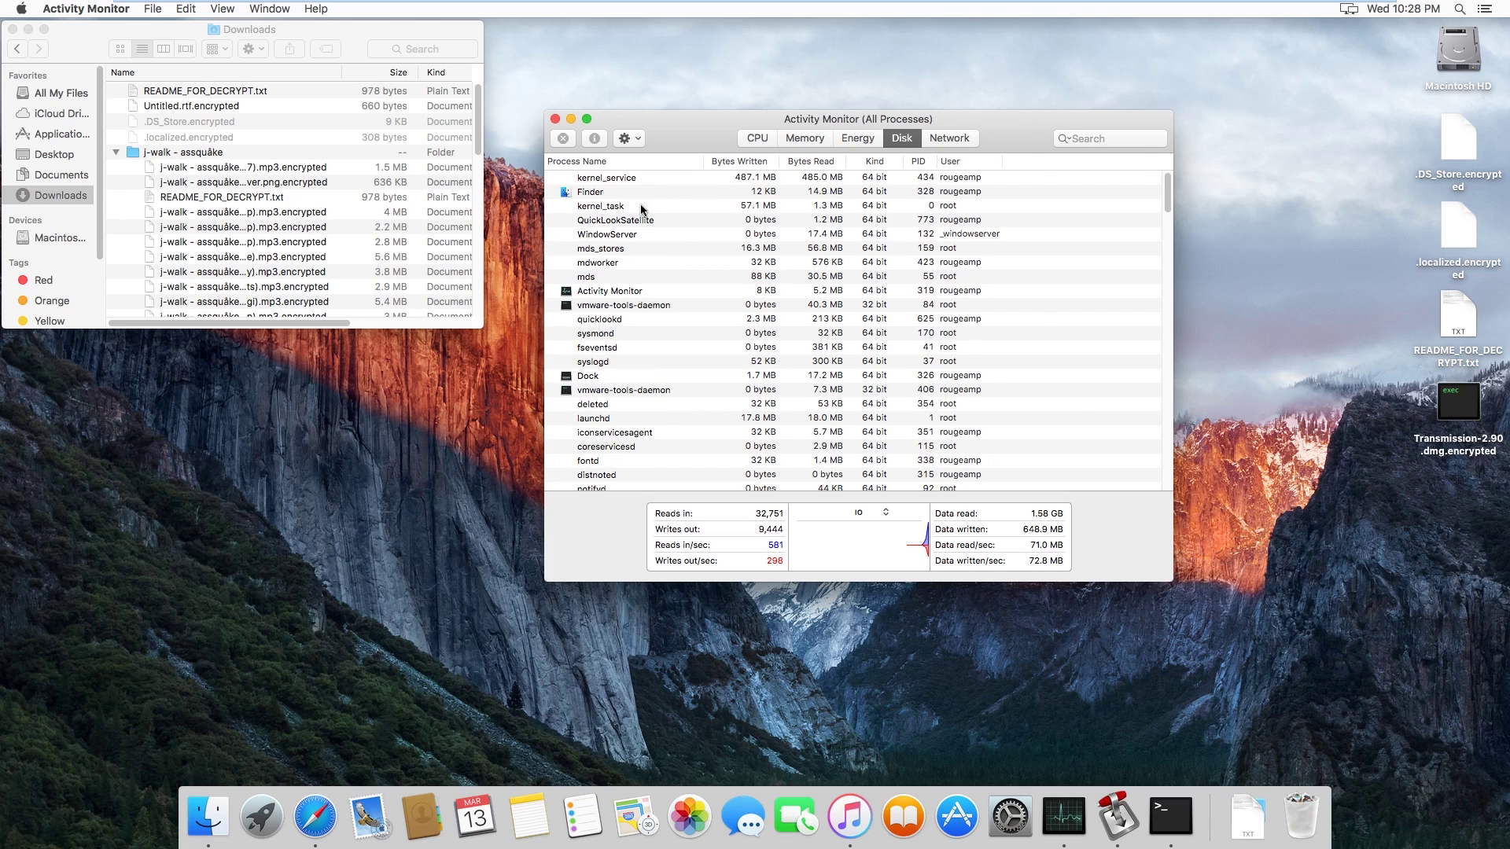
Close Activity Monitor's window, open README_FOR_DECRYPT.txt in TextEdit, and select the step 1 onion.to address.
click(555, 119)
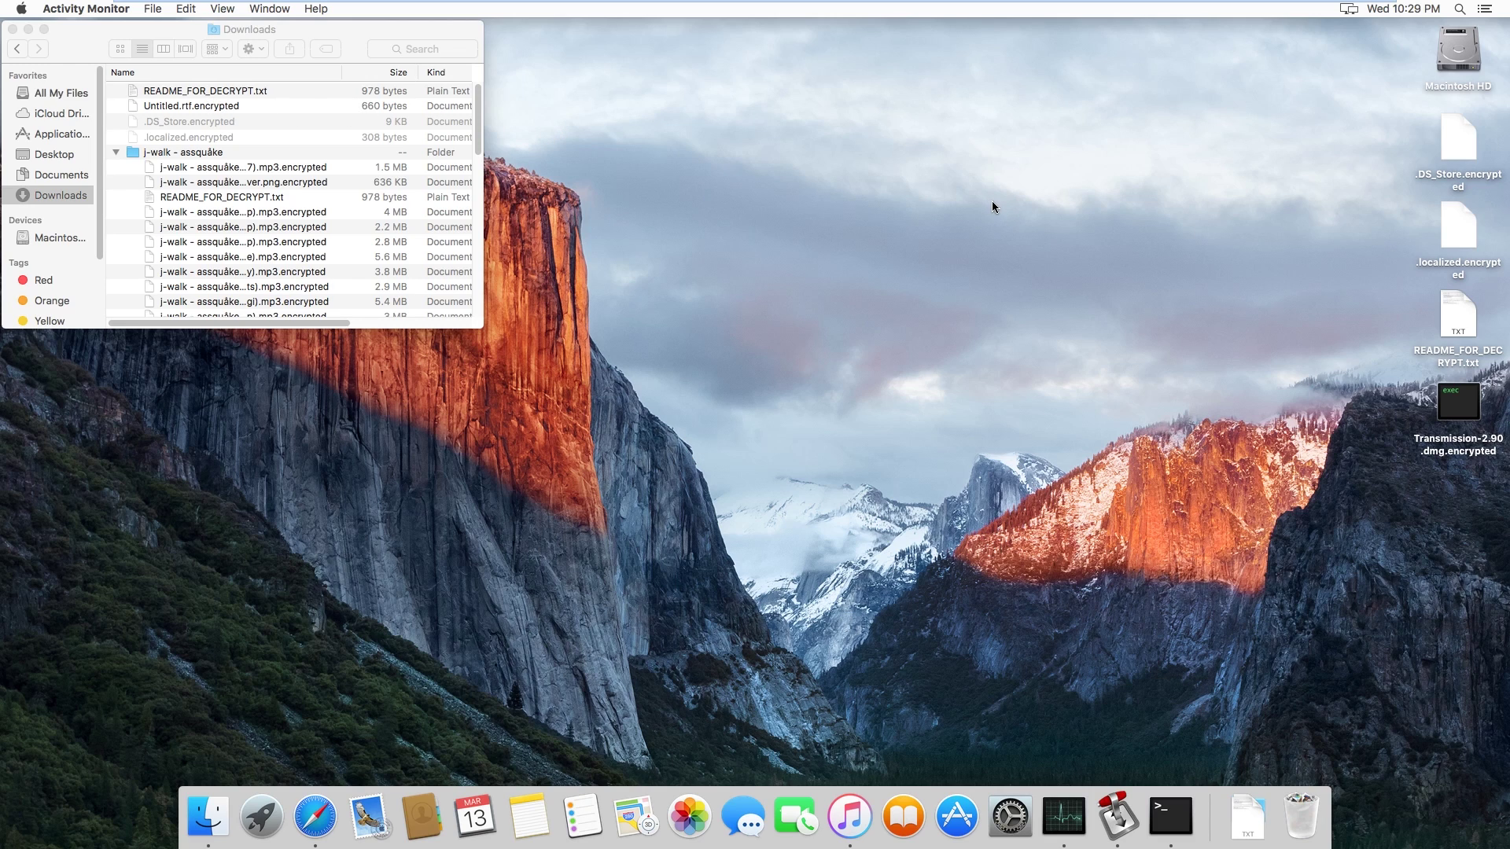
double_click(1457, 328)
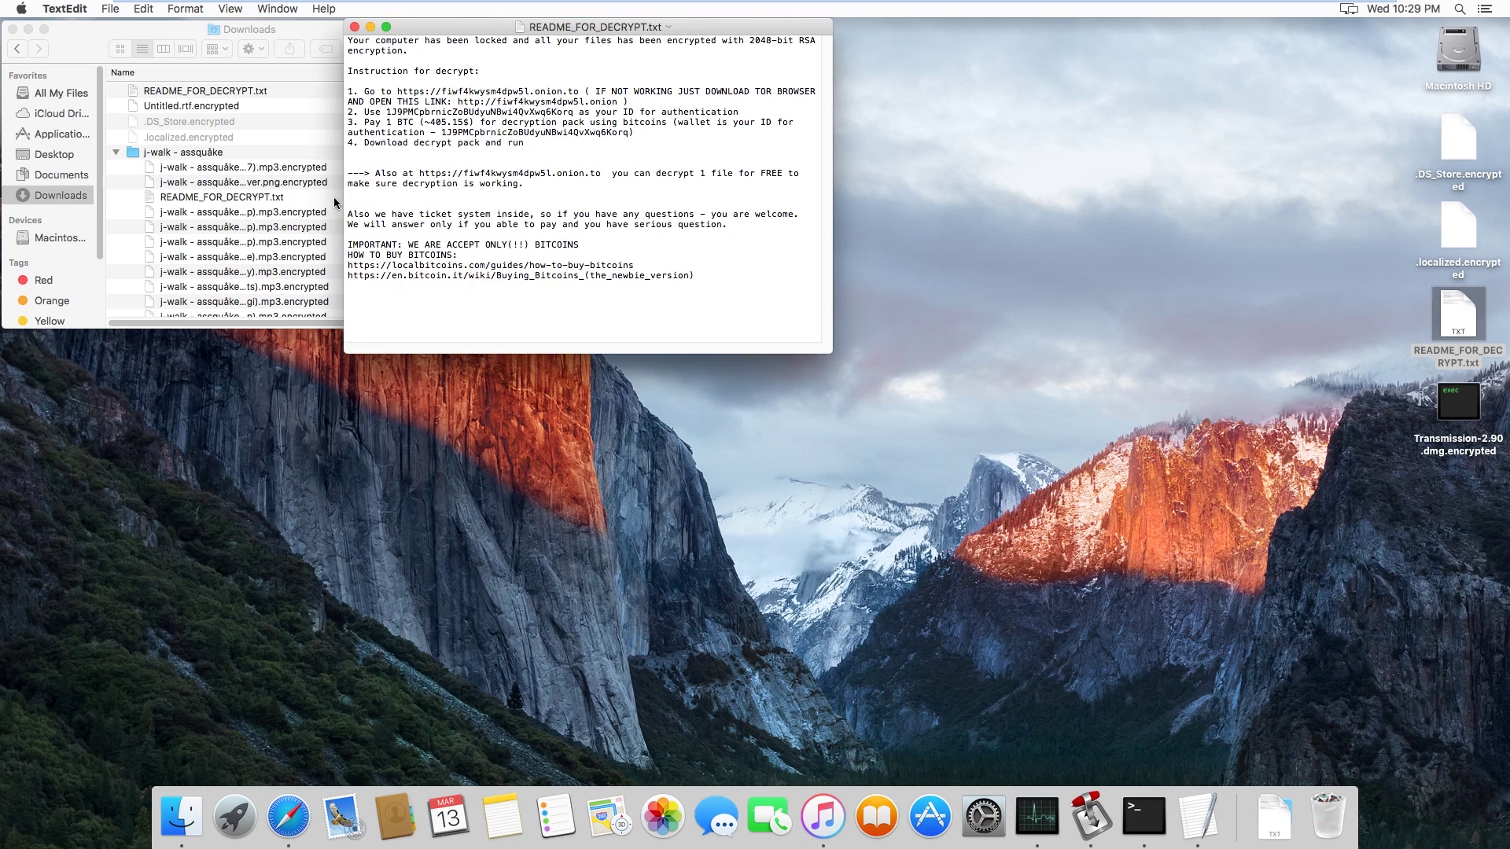
drag(459, 23, 671, 286)
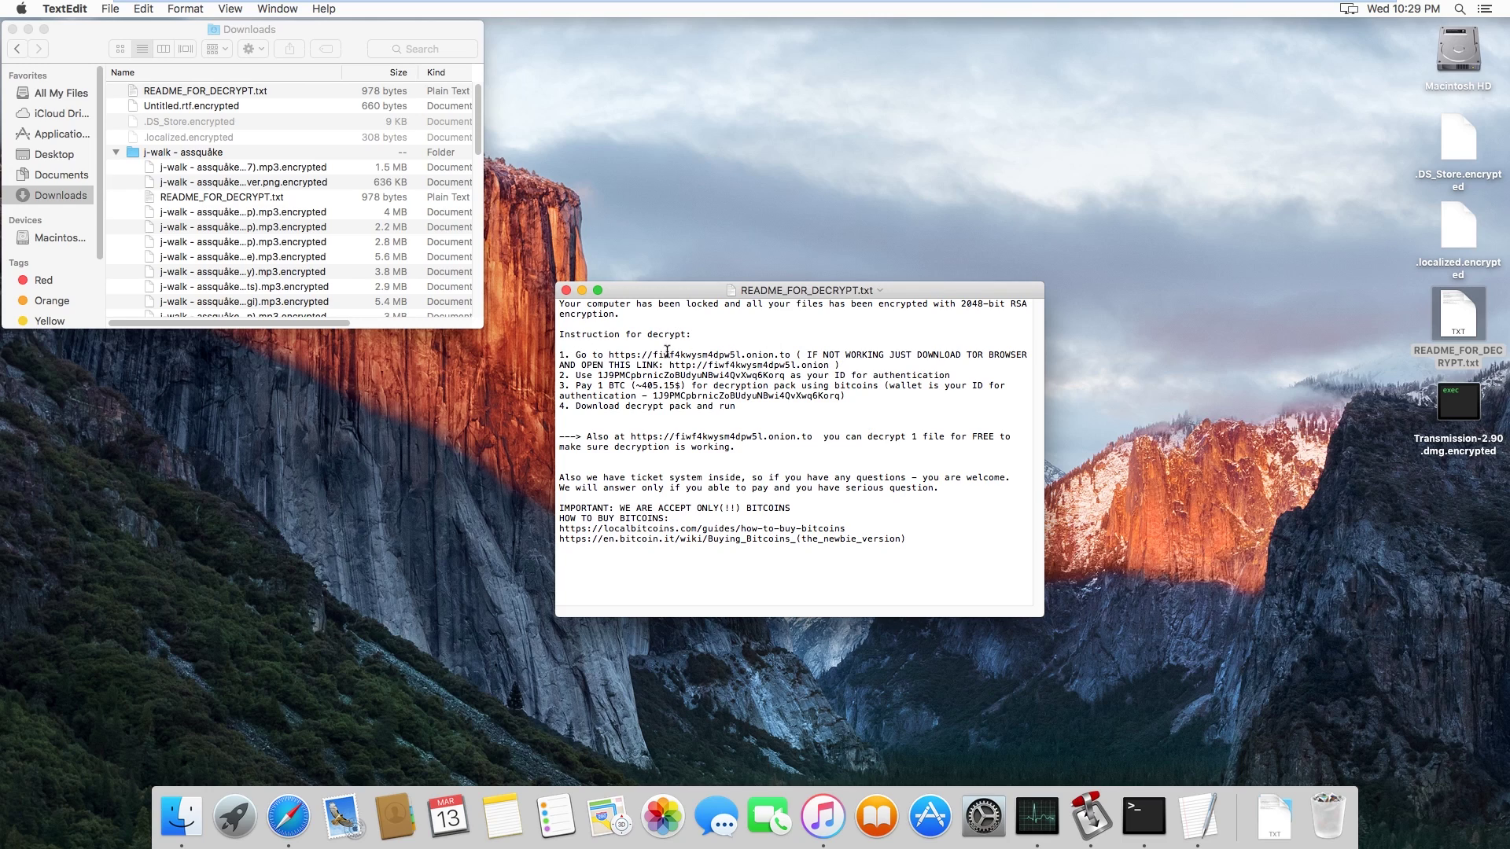
drag(791, 354, 606, 355)
right_click(609, 354)
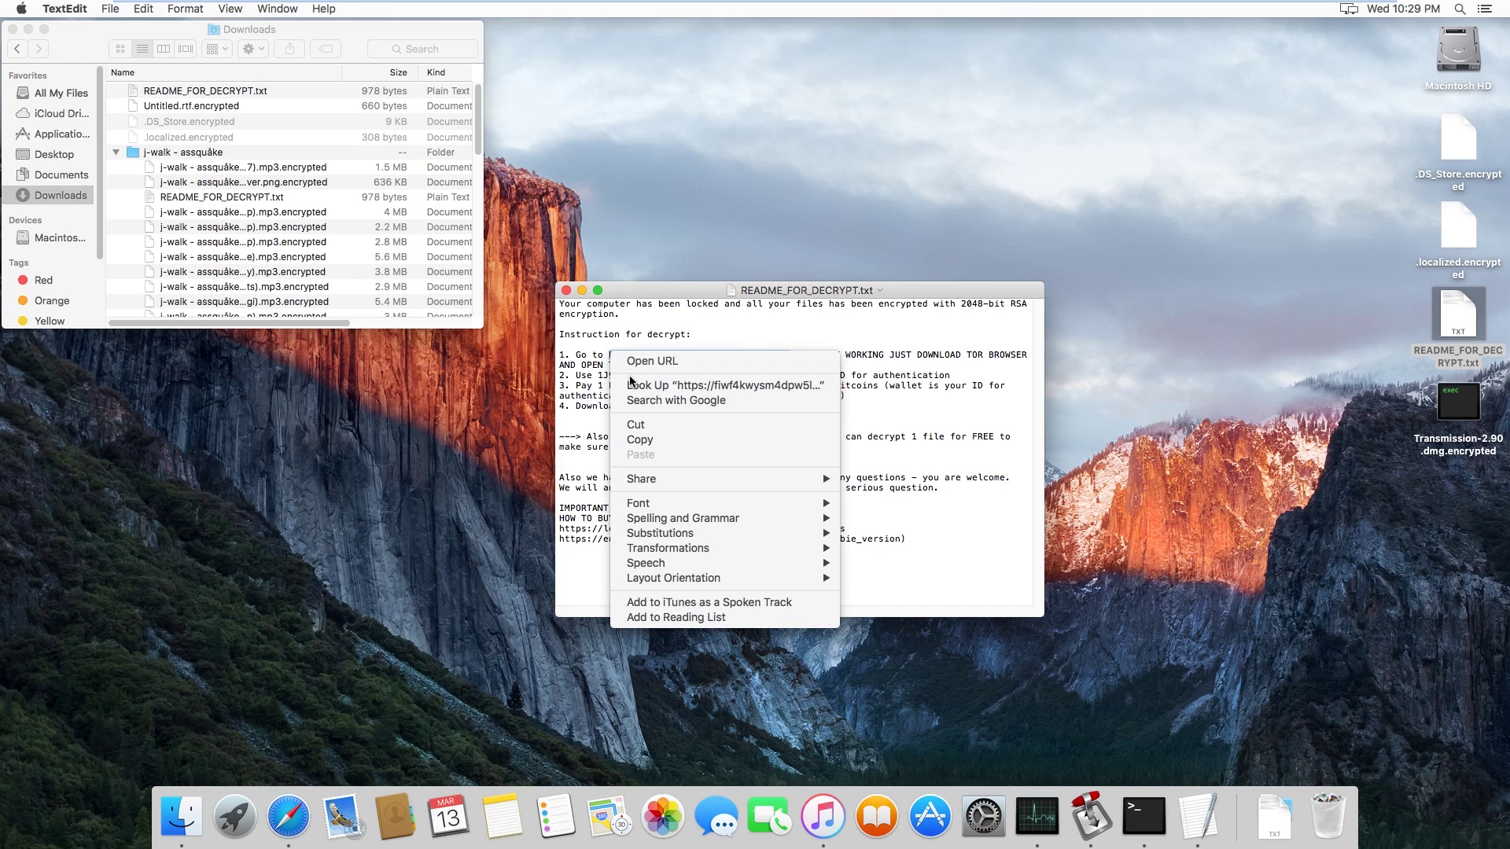
Copy the onion.to address and load it in Safari, dismissing the Keychain warning.
click(638, 434)
click(301, 804)
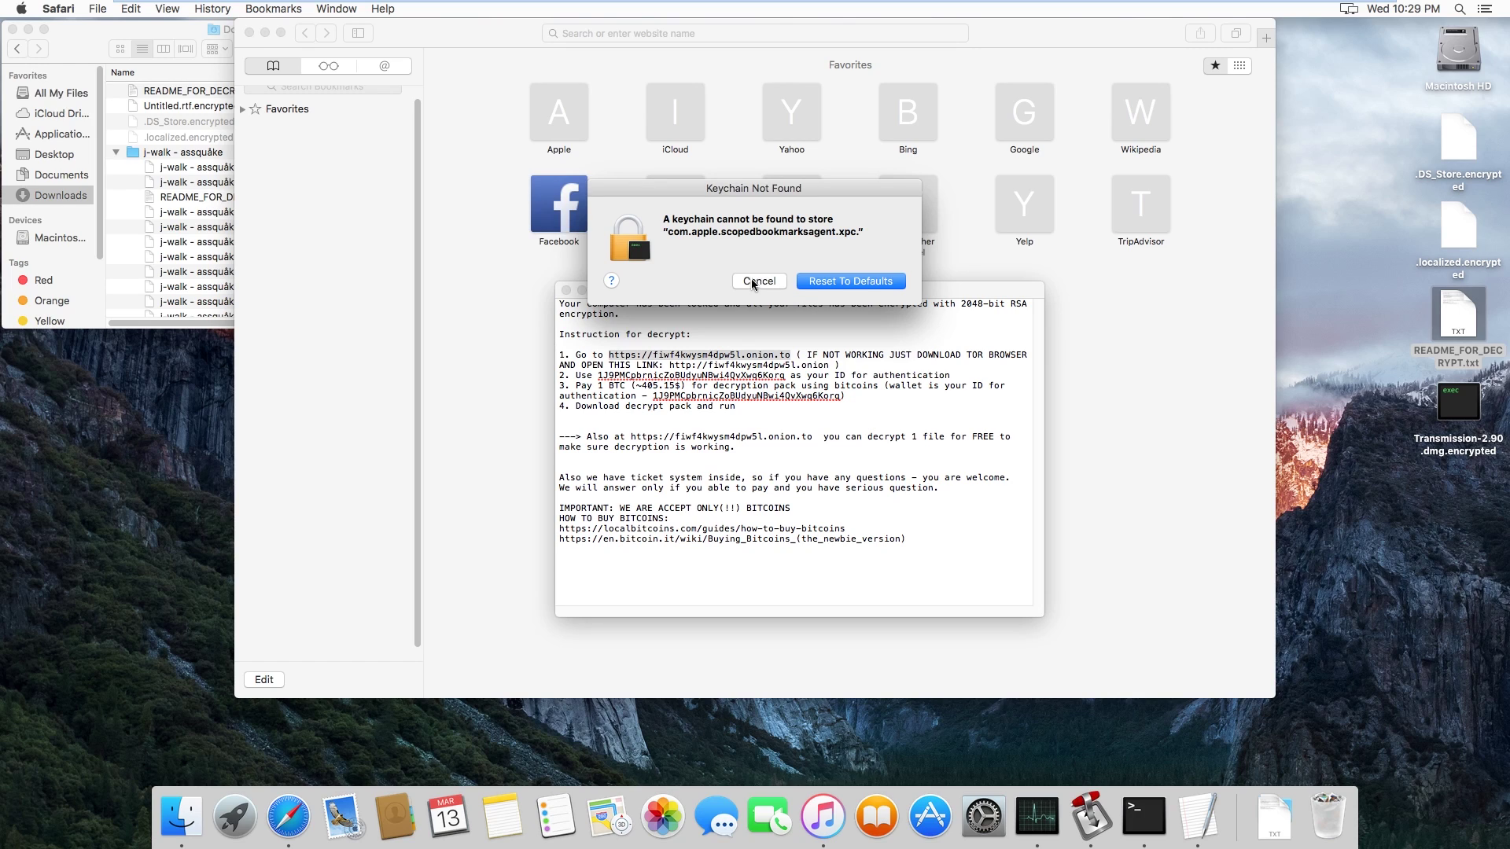
click(758, 281)
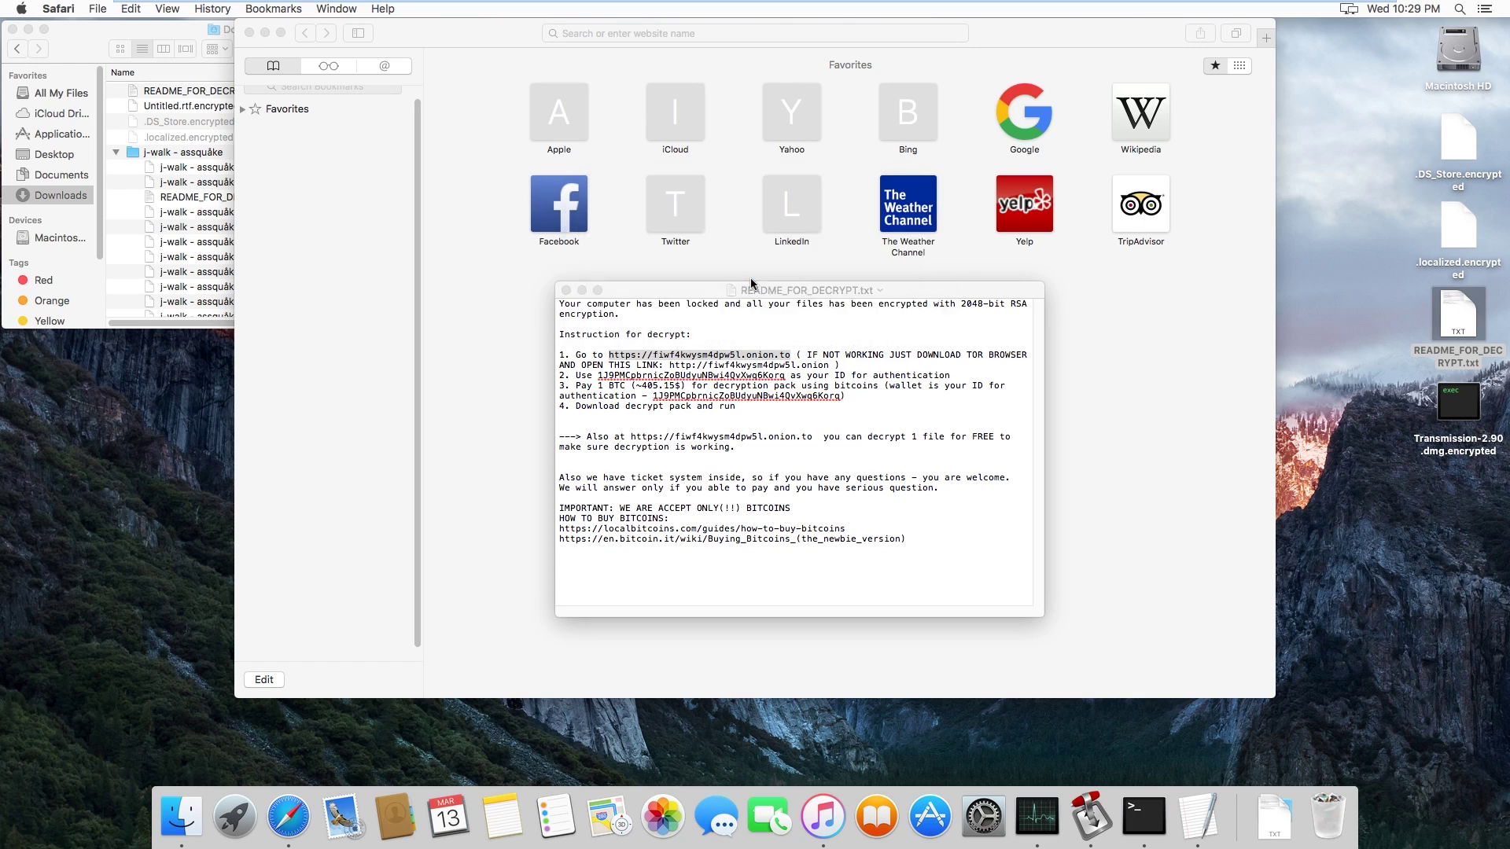
right_click(591, 33)
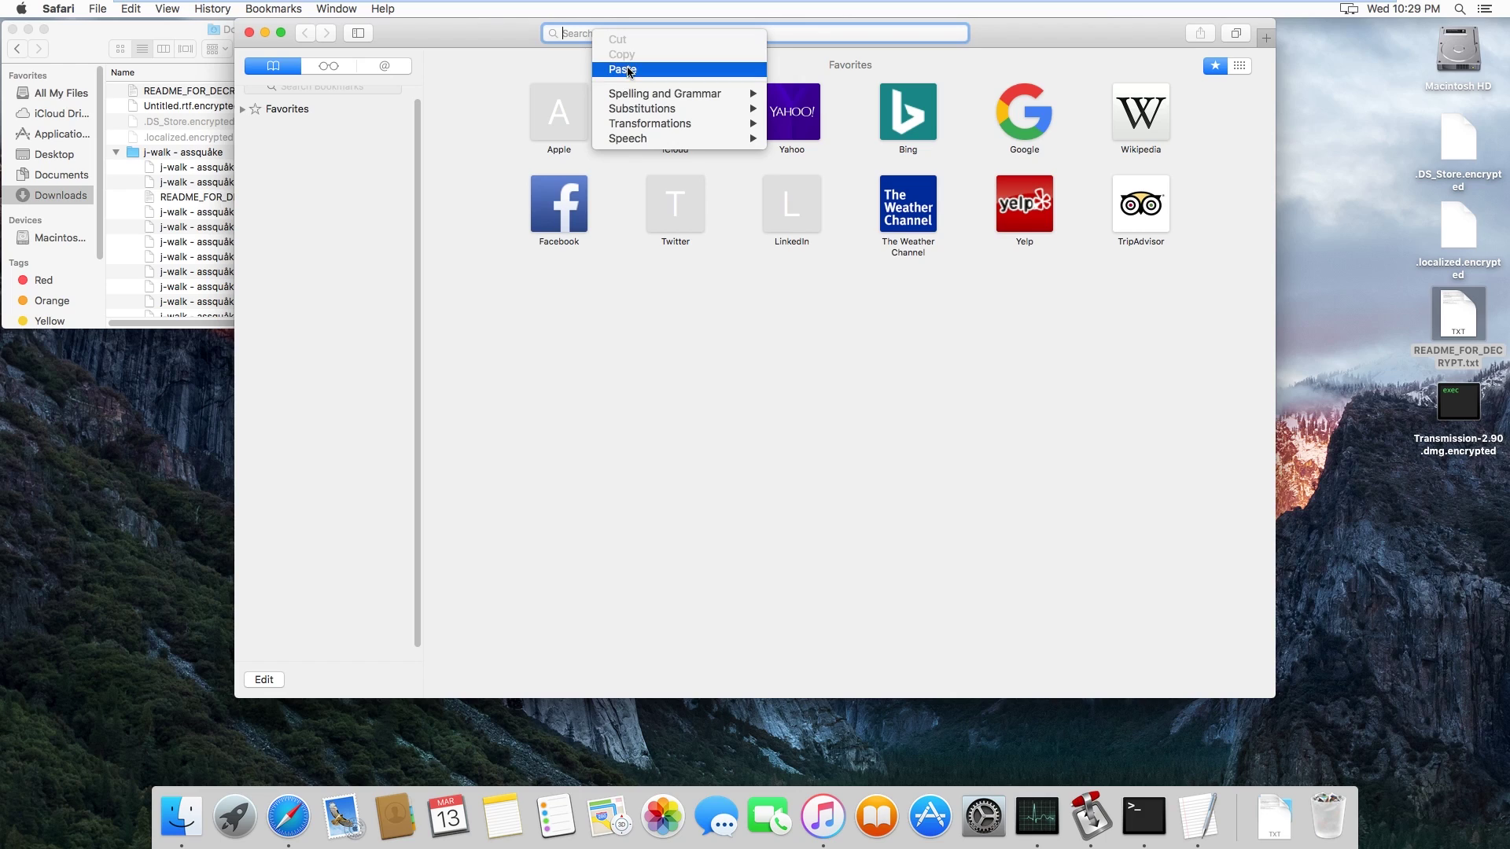
click(626, 66)
key(Return)
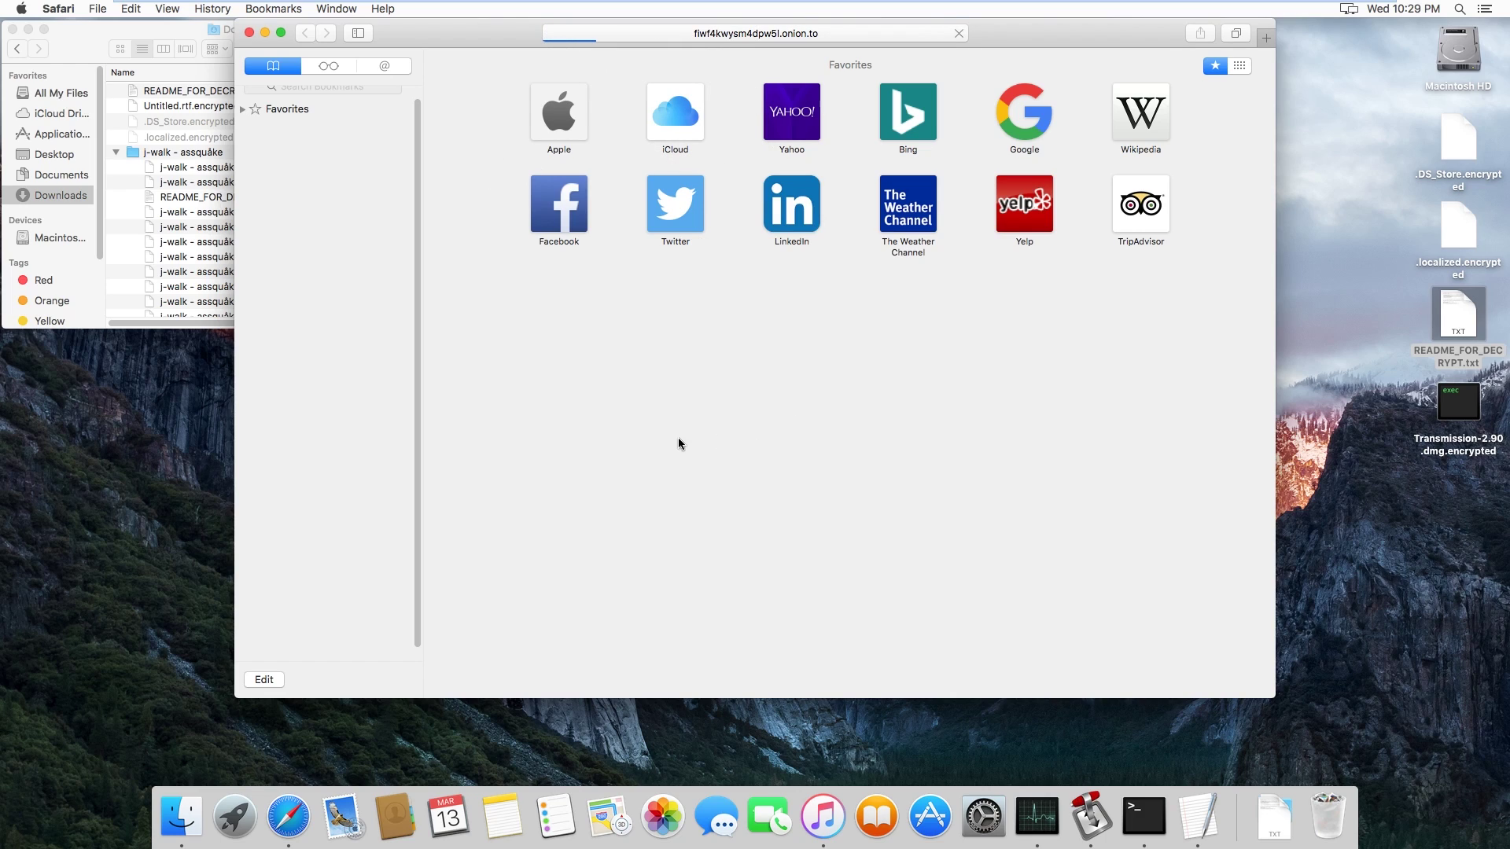
drag(1036, 29, 1052, 77)
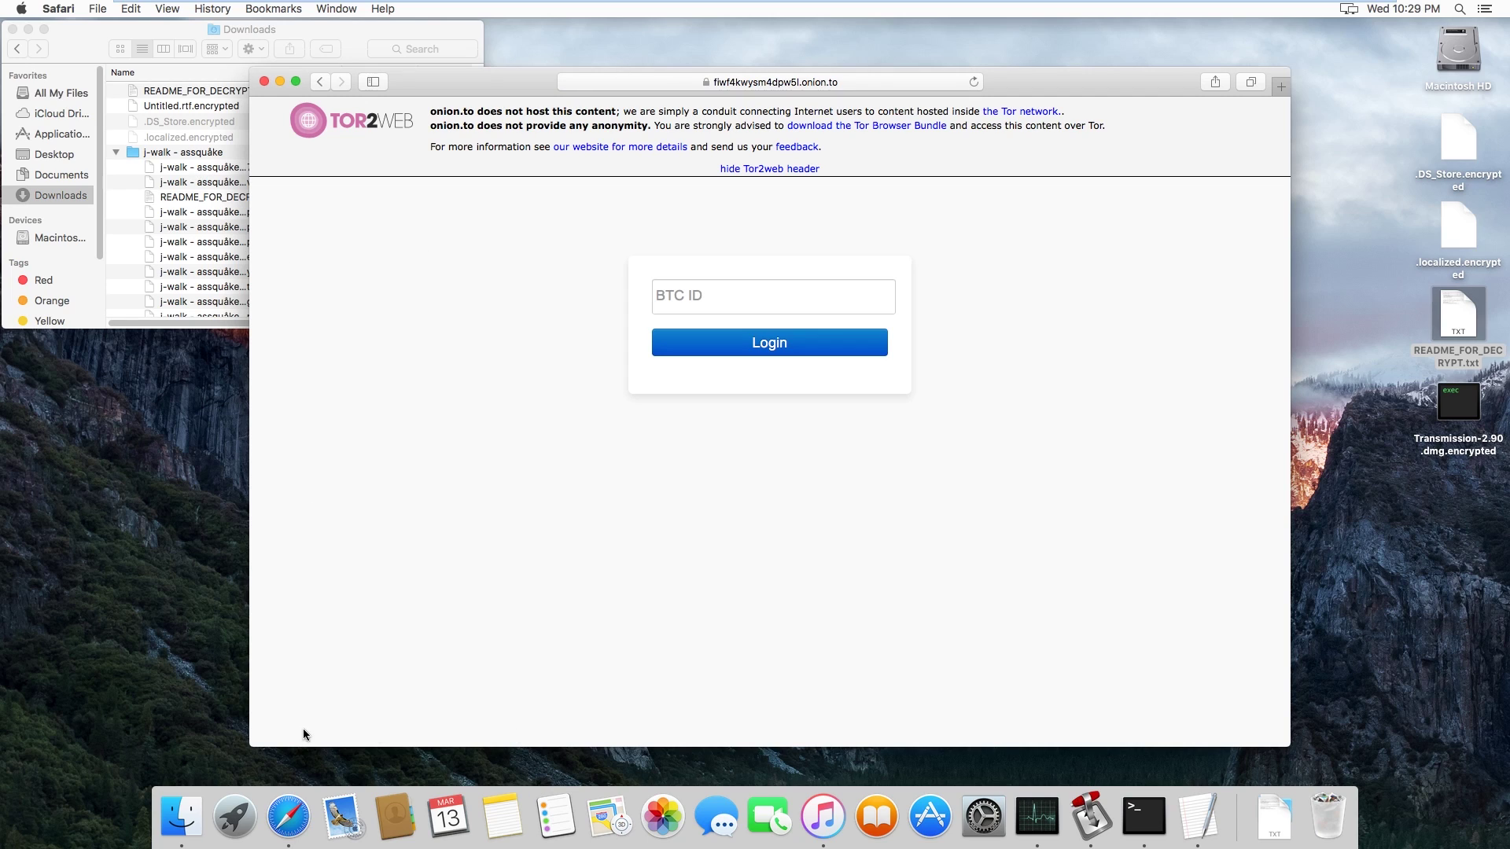
Copy the step 2 BTC ID from the ransom note in TextEdit.
click(1197, 816)
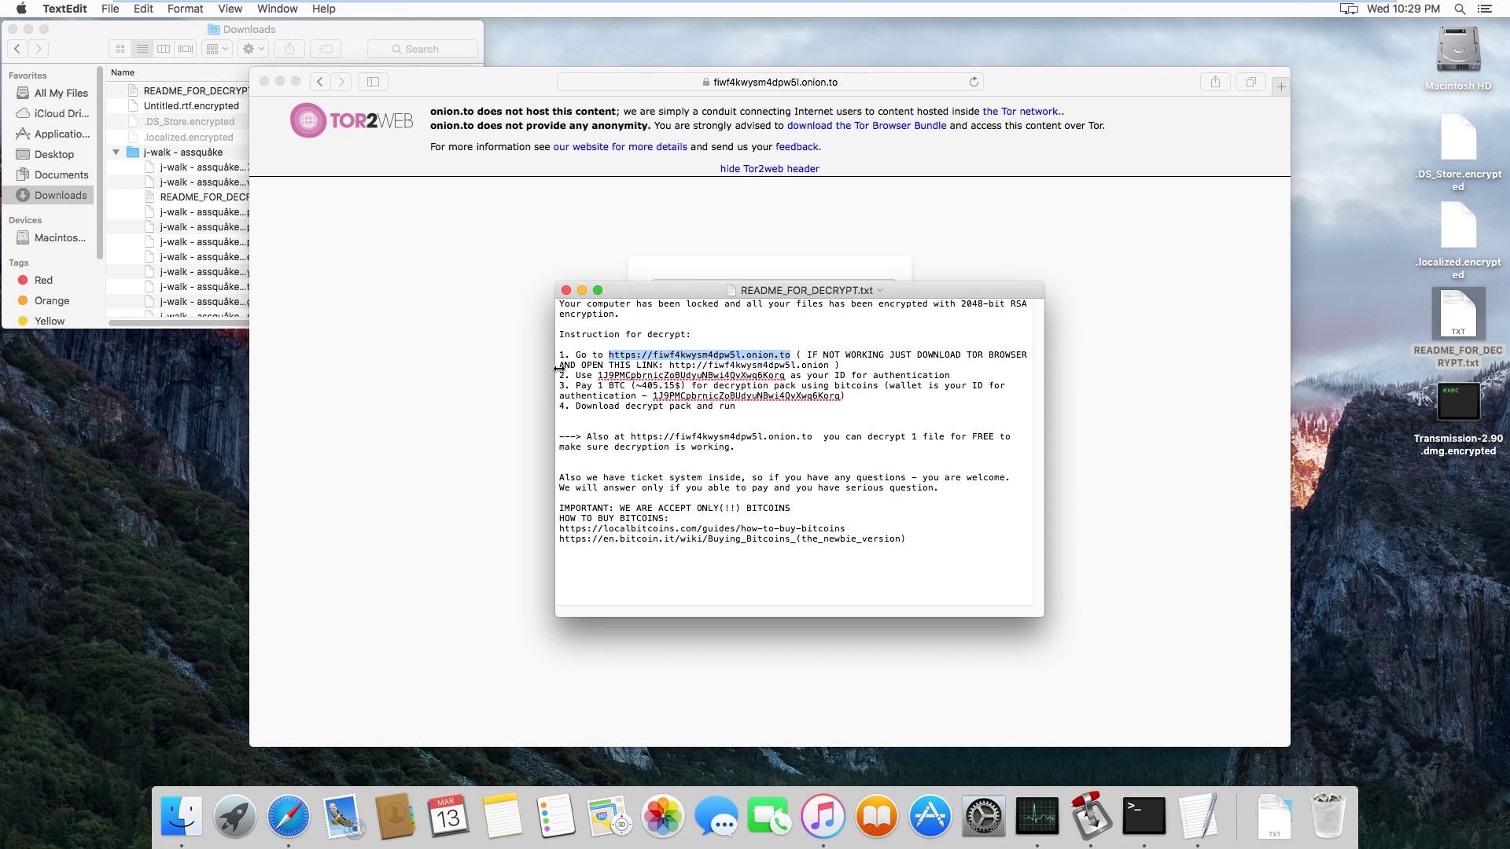
drag(597, 375, 784, 376)
right_click(784, 375)
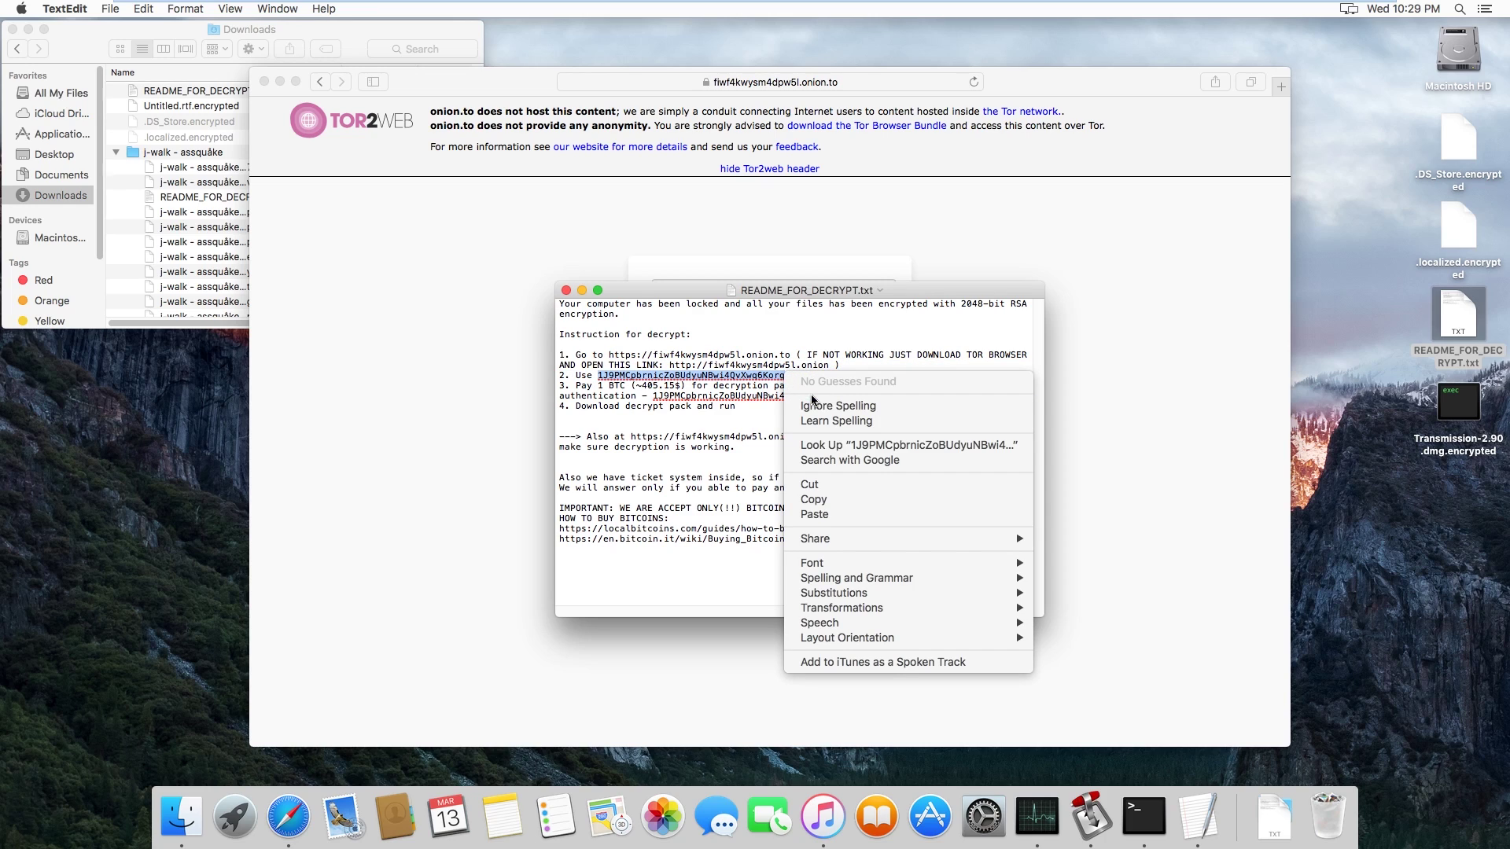
click(814, 500)
Paste the BTC ID into the payment site's login field, log in, then close the Safari window.
click(714, 260)
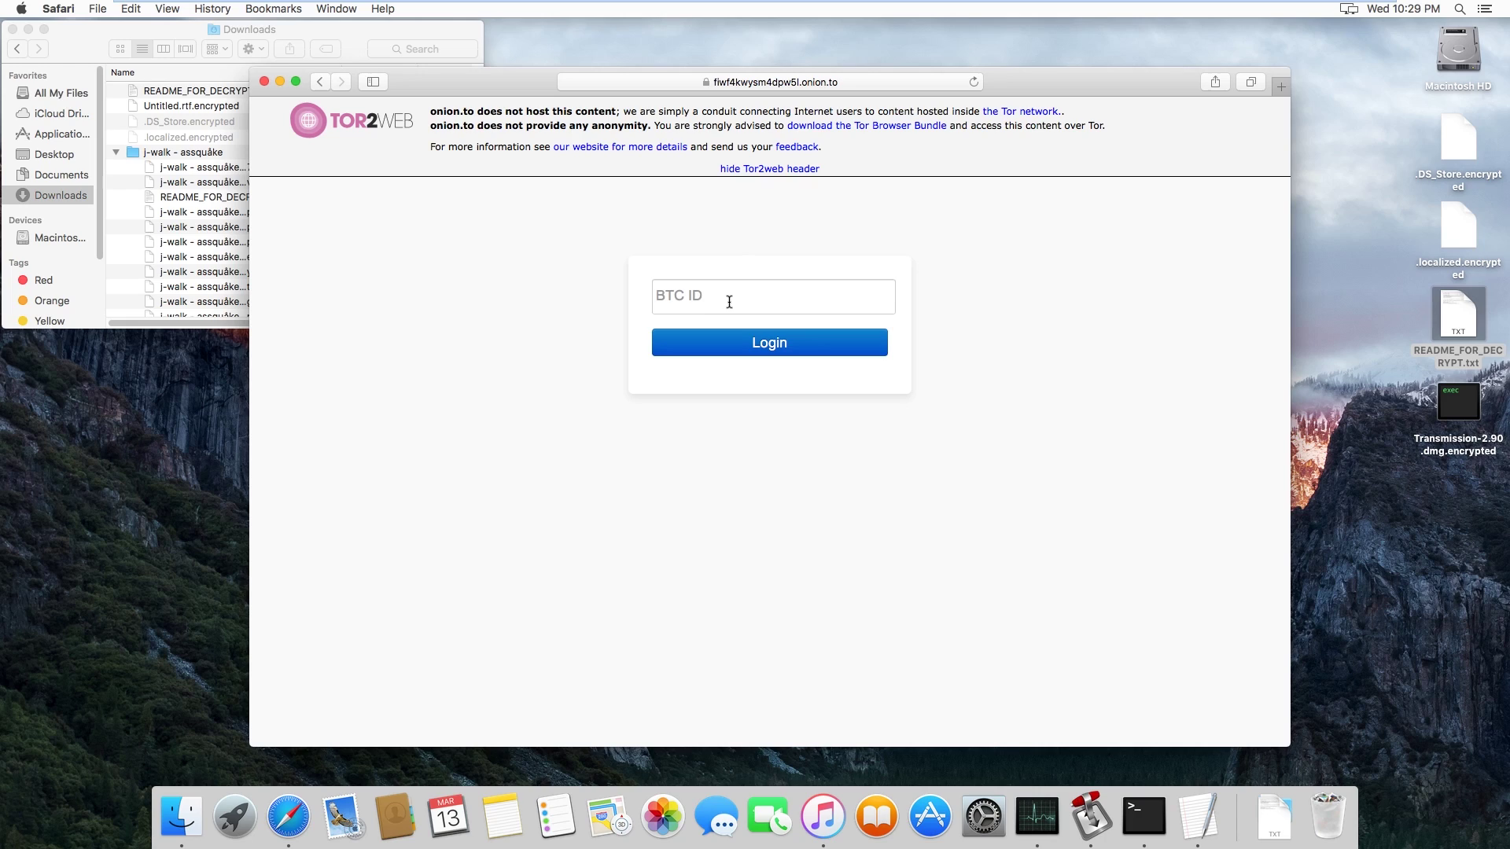
click(693, 296)
right_click(695, 297)
click(718, 337)
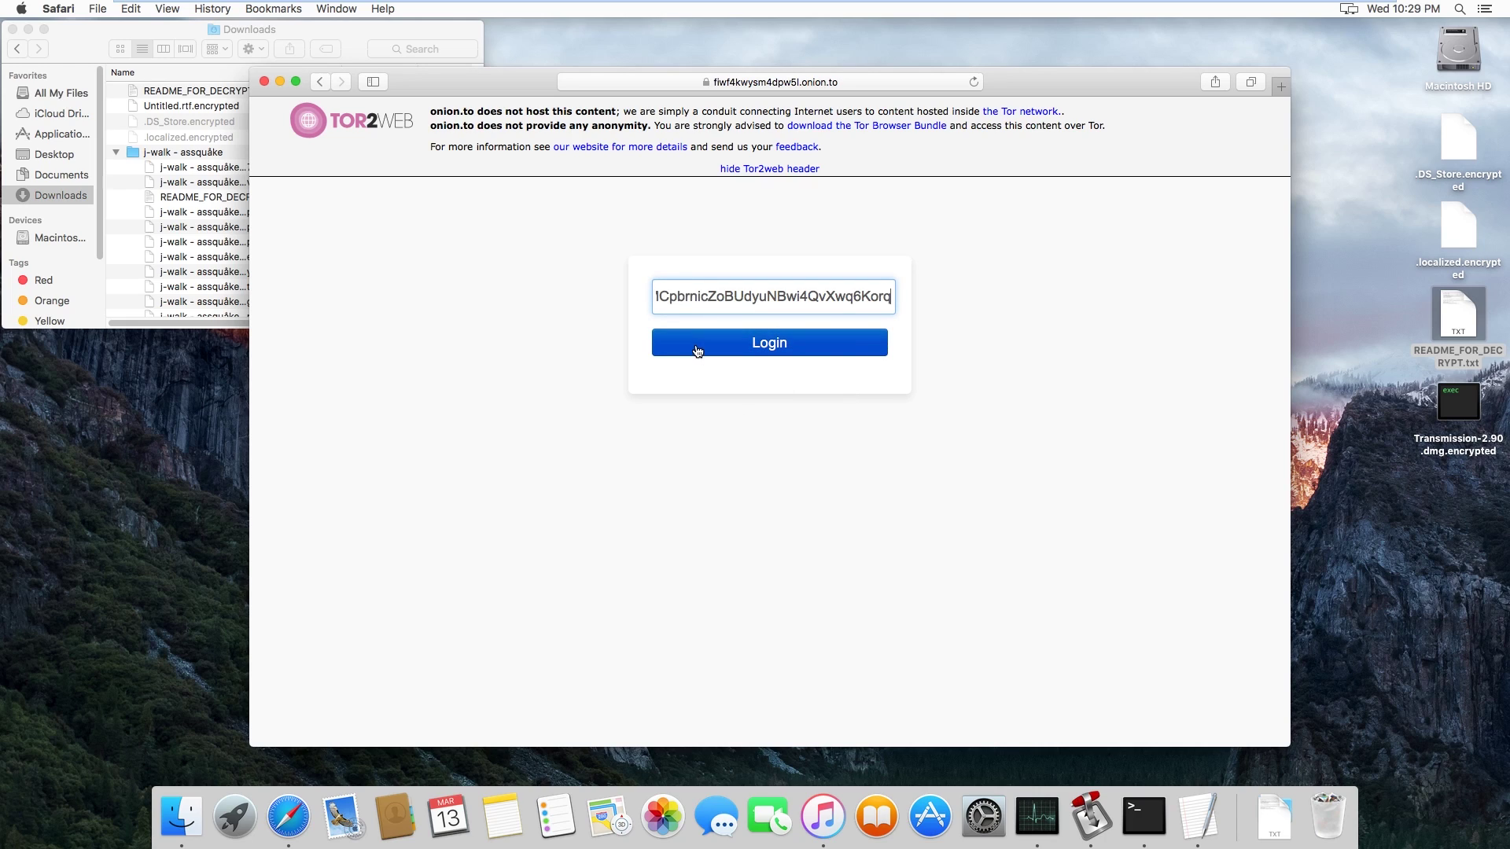
click(689, 348)
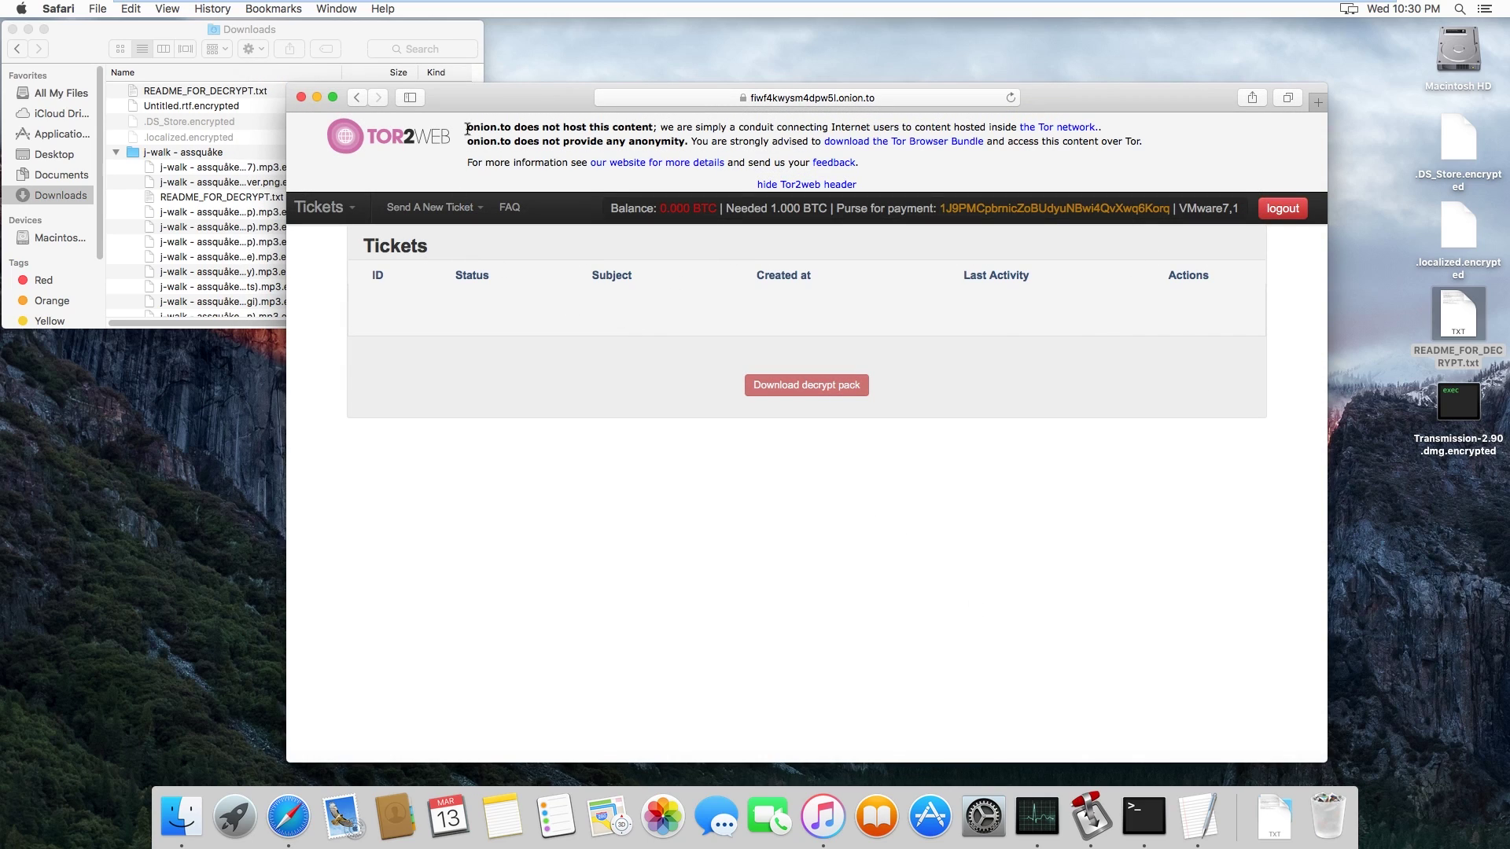
click(301, 97)
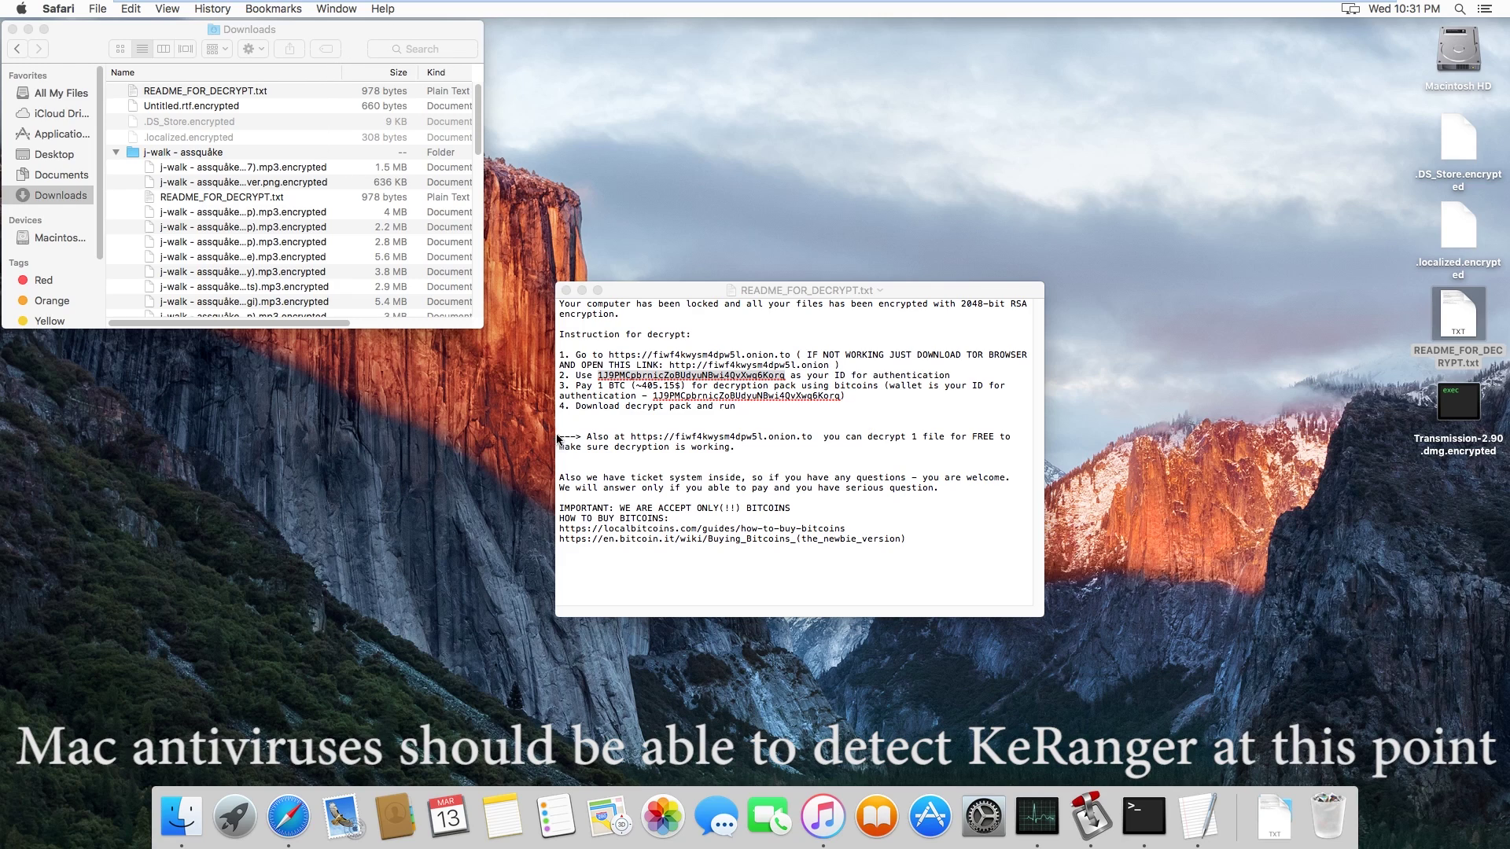
Turn on automatic update checks in System Preferences' App Store pane, then launch Transmission.
click(982, 818)
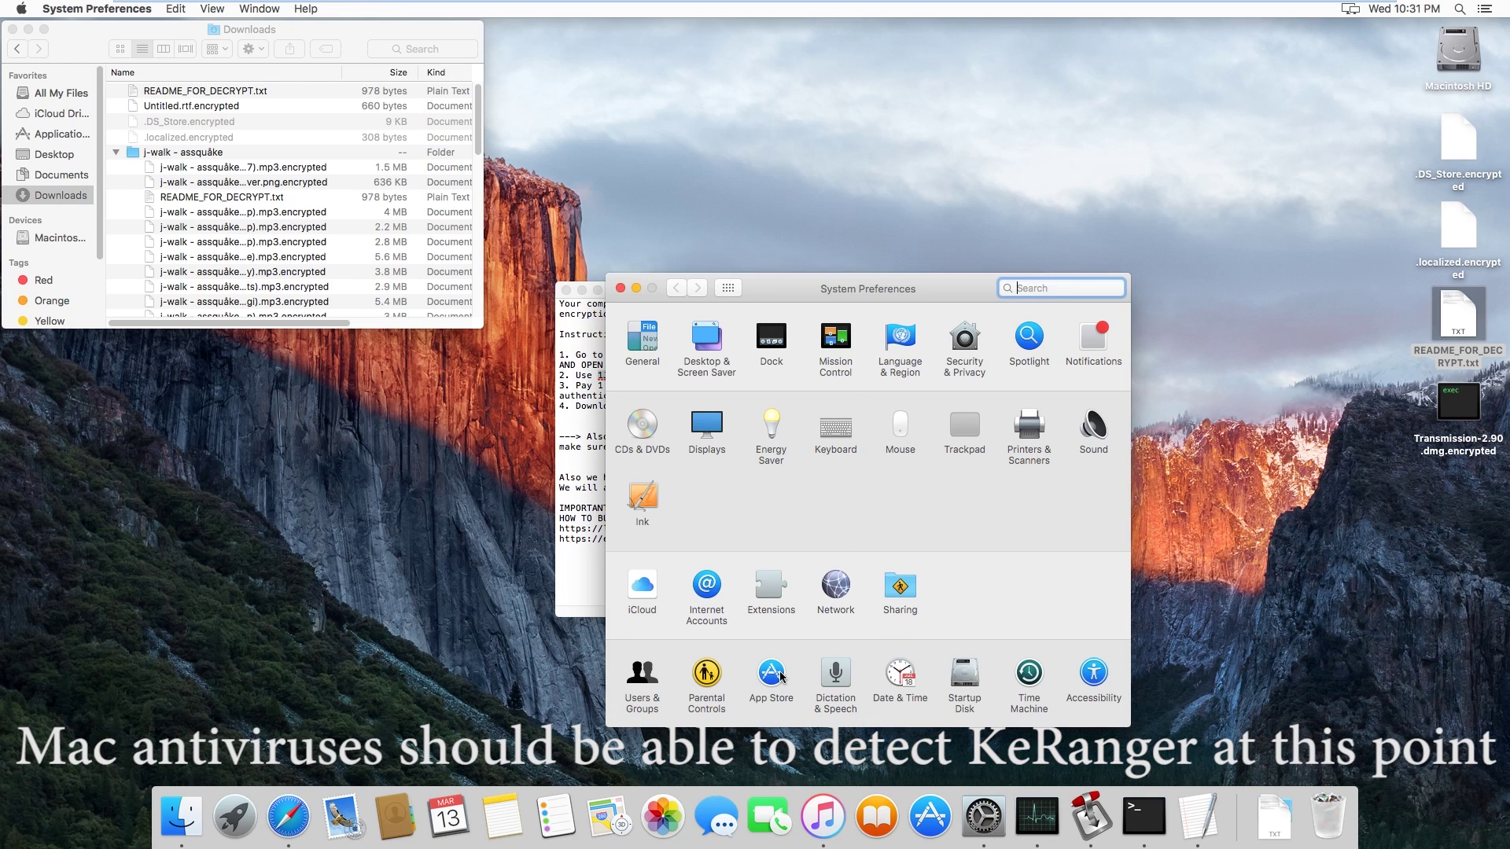
click(772, 674)
click(709, 373)
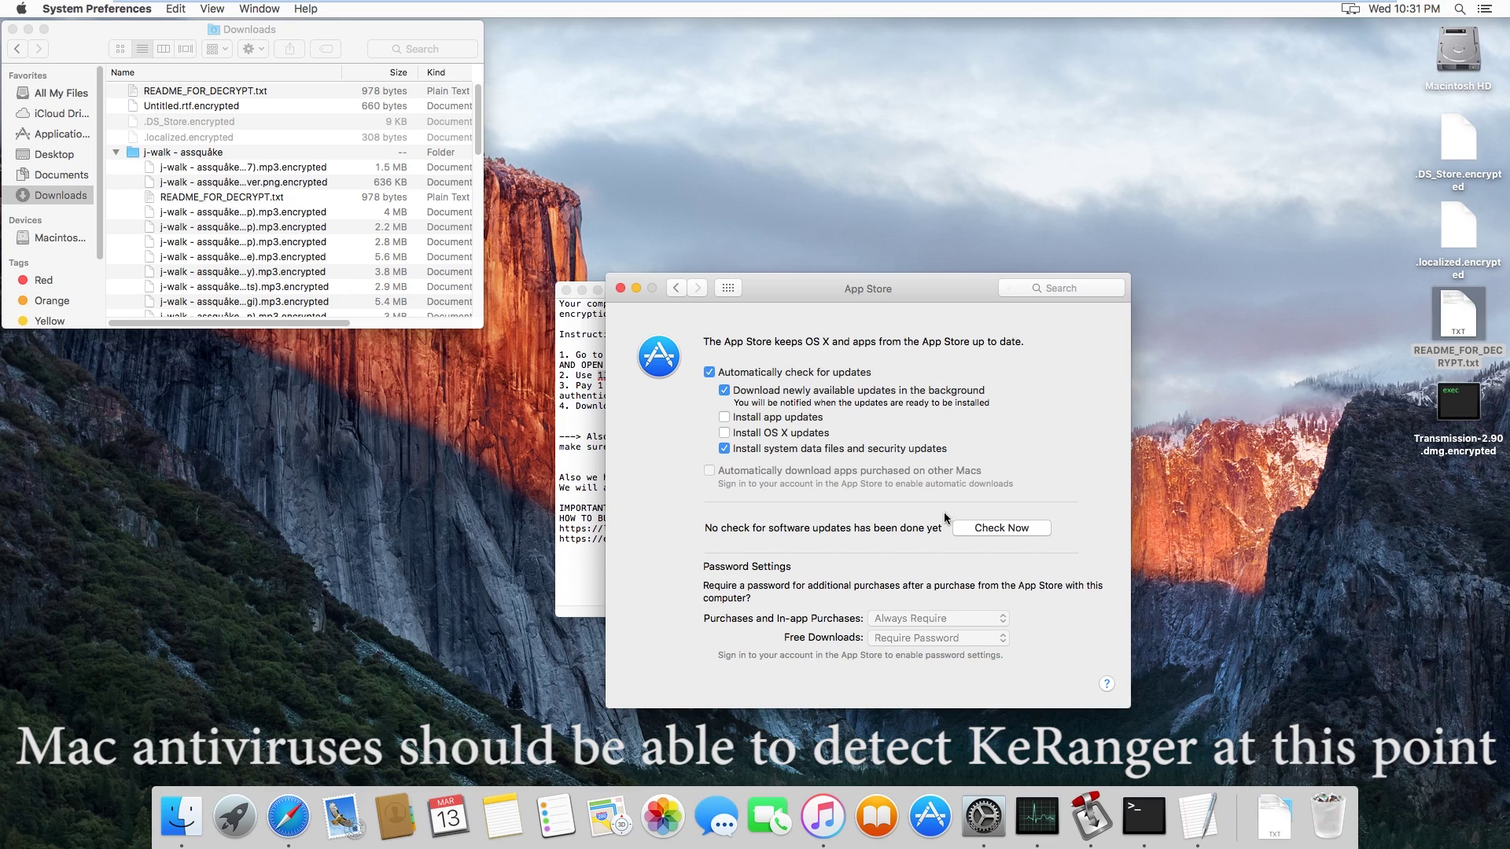
click(1103, 815)
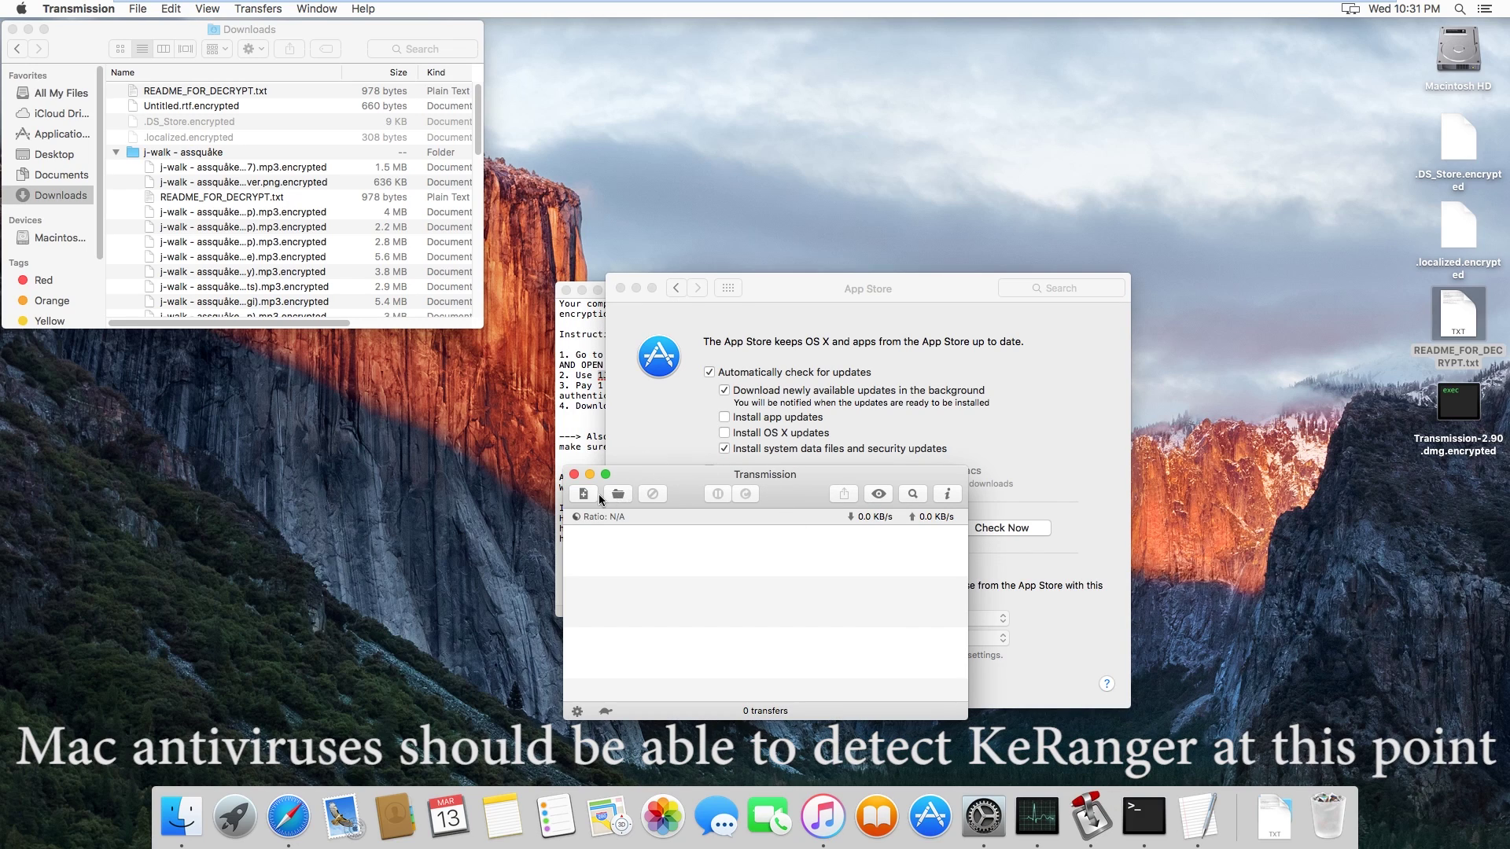
Review the torrent's transfer settings on the Inspector's Options tab, then close the Inspector.
click(940, 497)
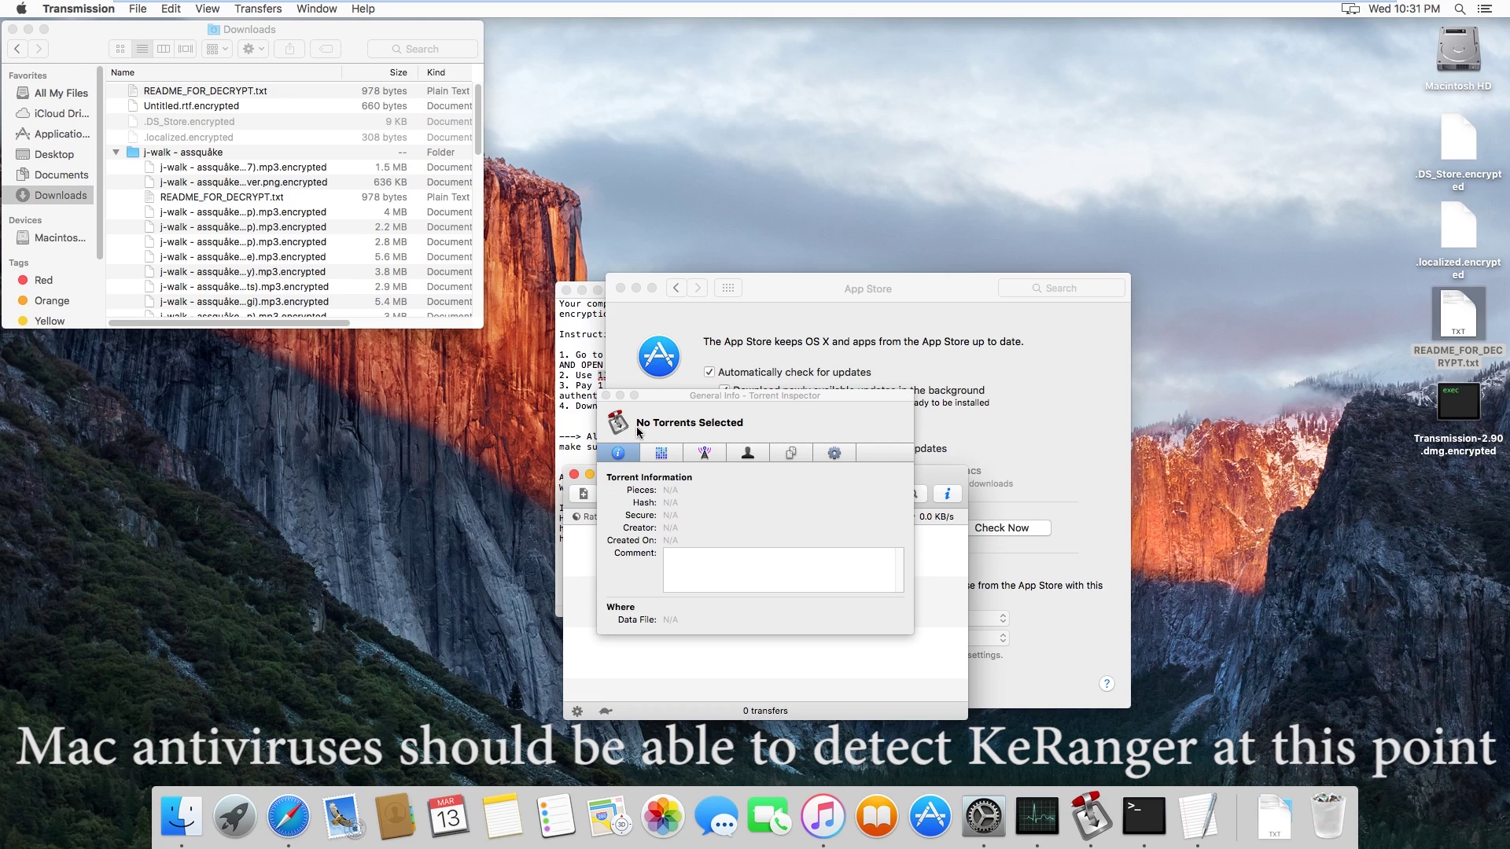
click(836, 460)
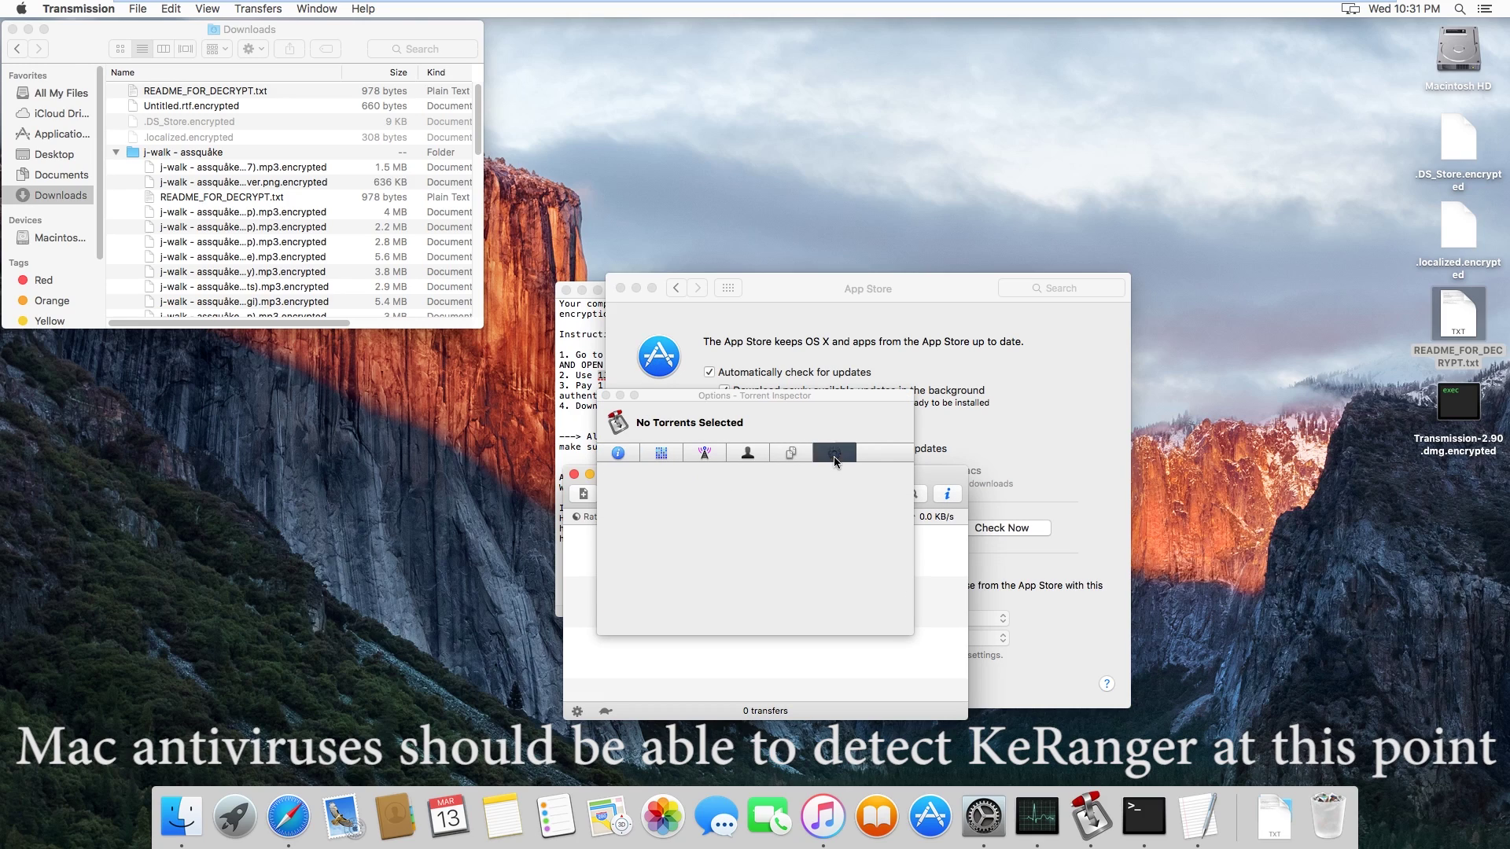
click(607, 395)
Run Check for Update, which offers version 2.92 with a KeRanger warning, and dismiss that prompt.
click(81, 9)
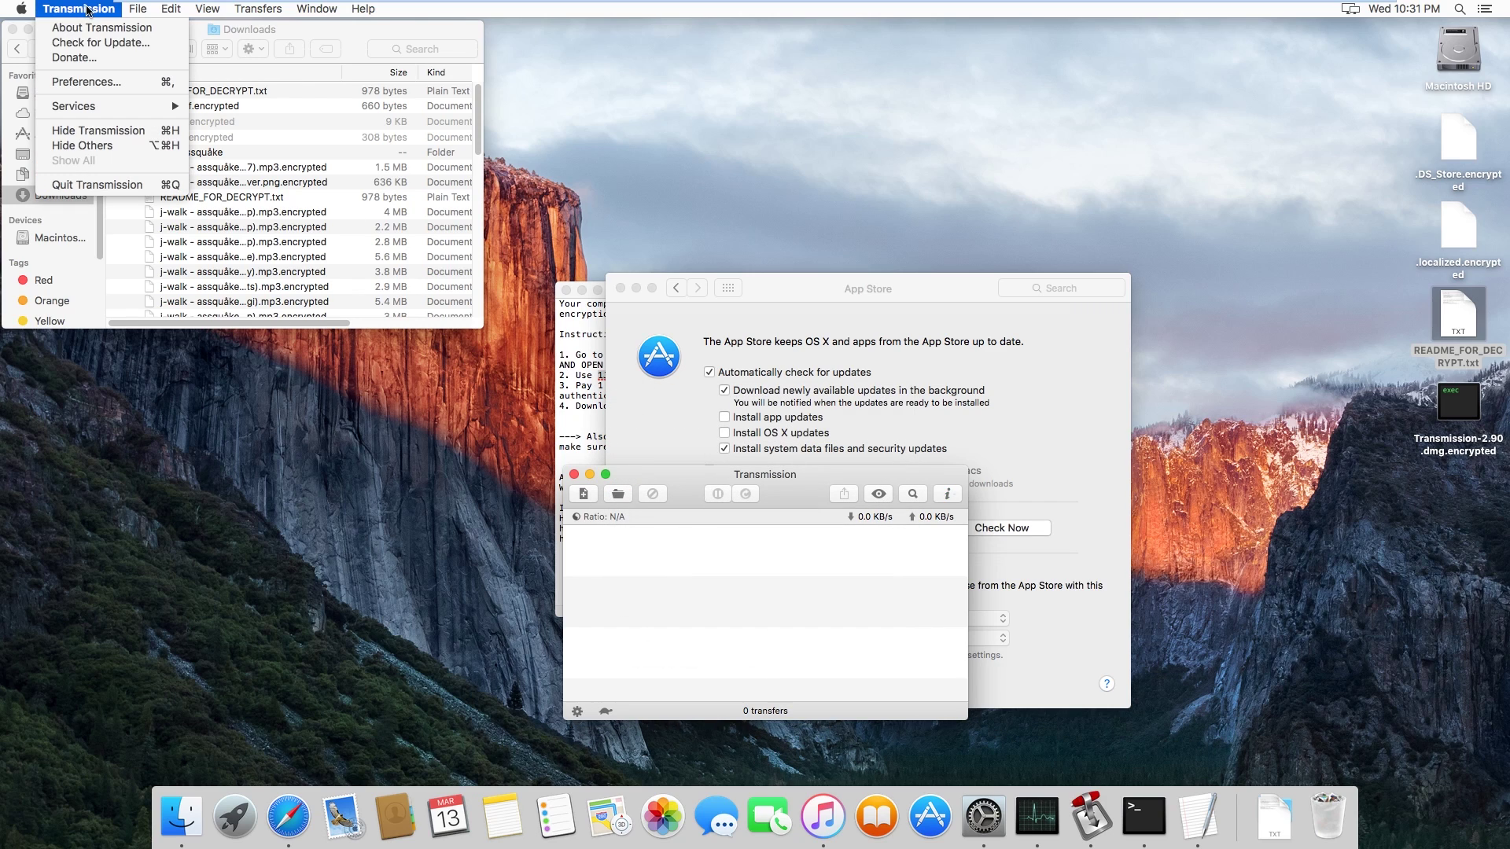
click(122, 44)
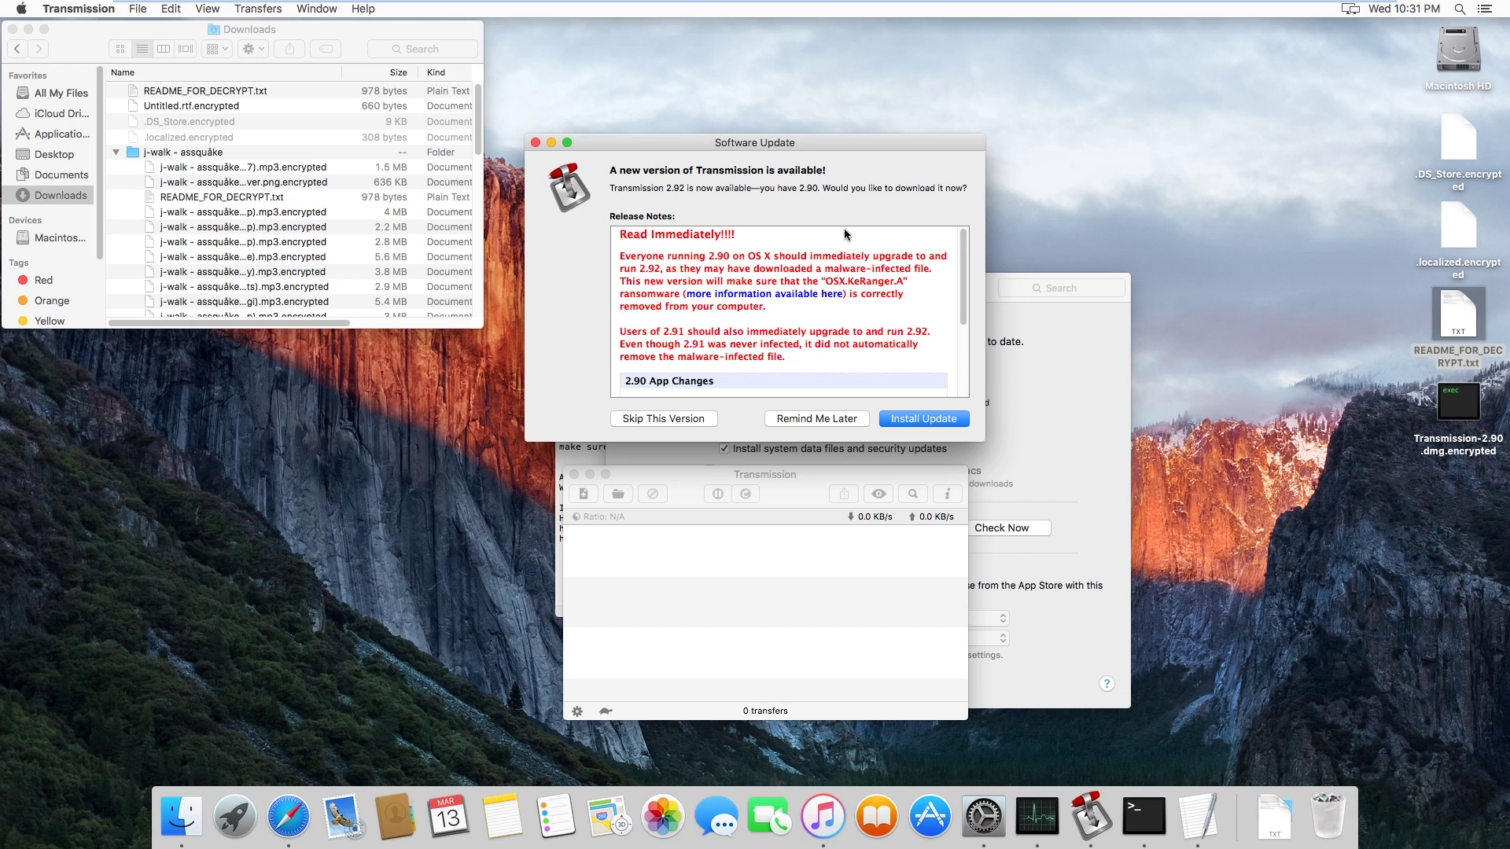
click(535, 144)
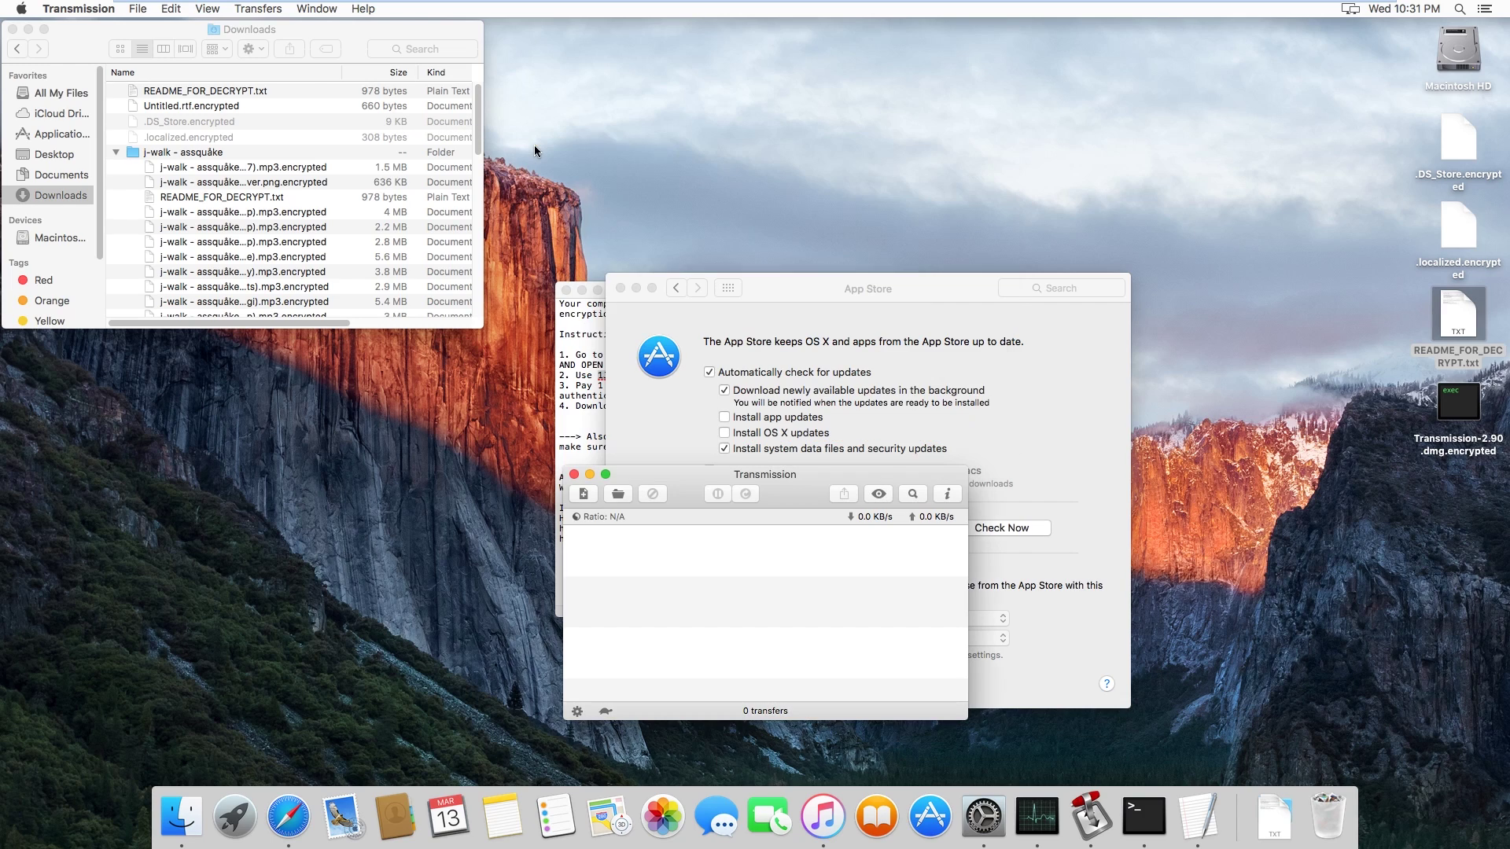